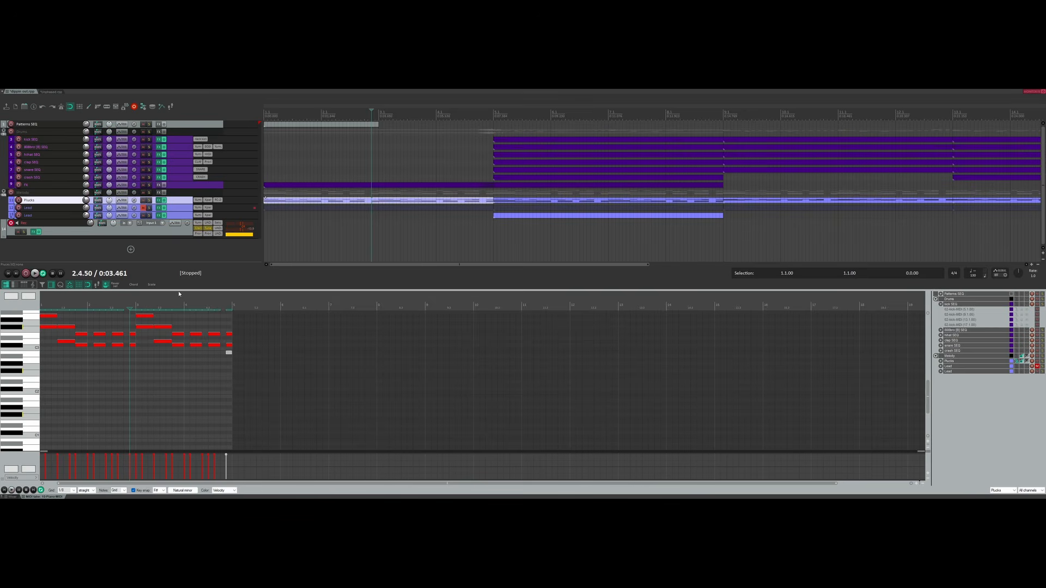
# Zoom and scroll the MIDI editor pitches so the Lead track's melody notes are in view.
pyautogui.scroll(4, 179, 295)
pyautogui.scroll(3, 25, 339)
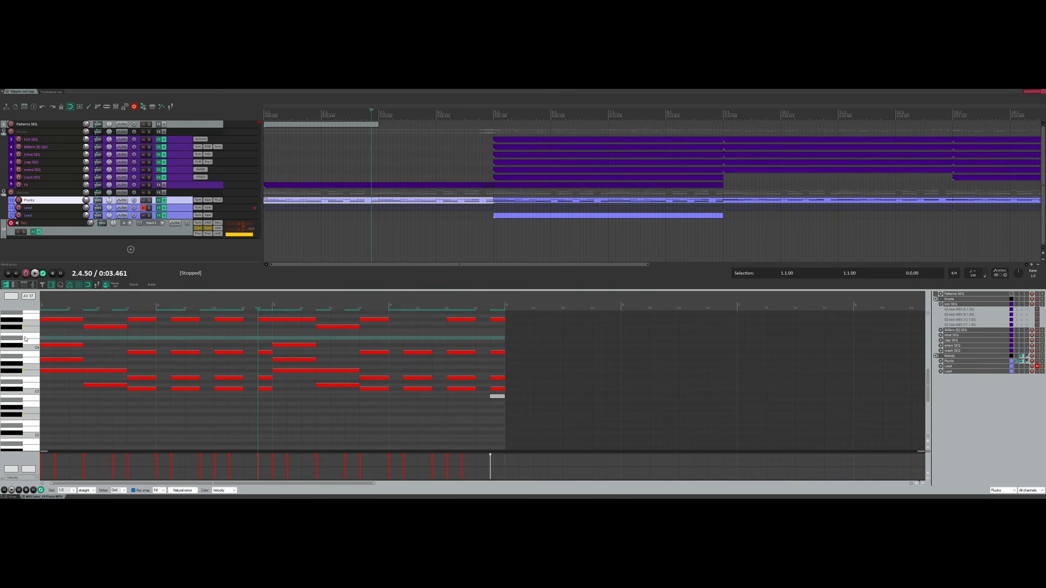
pyautogui.scroll(1, 44, 368)
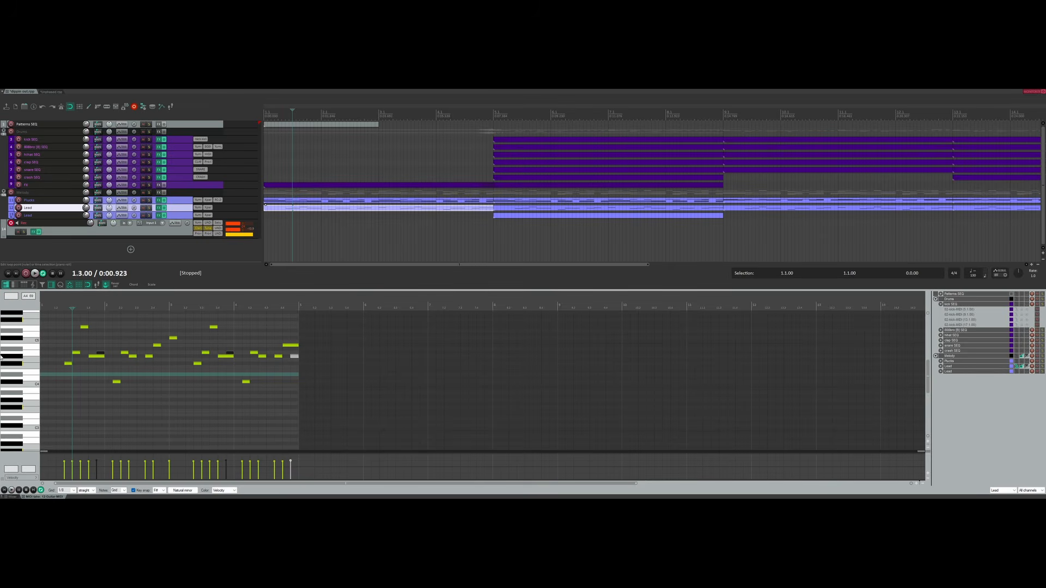
# Play the Lead melody from the song start to audition it, then stop.
pyautogui.scroll(2, 18, 359)
pyautogui.scroll(-1, 19, 360)
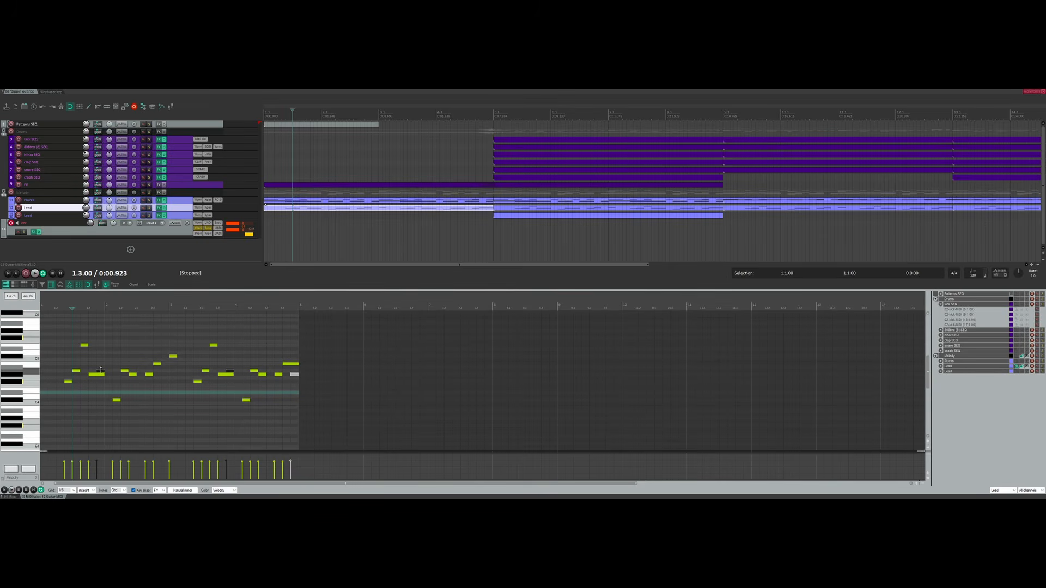
pyautogui.scroll(3, 48, 294)
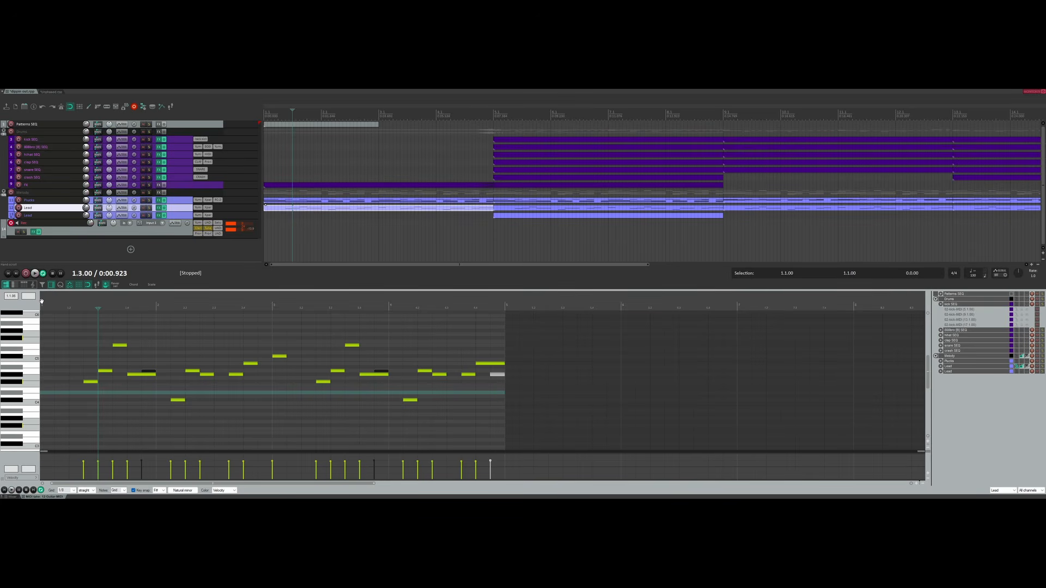
pyautogui.click(41, 300)
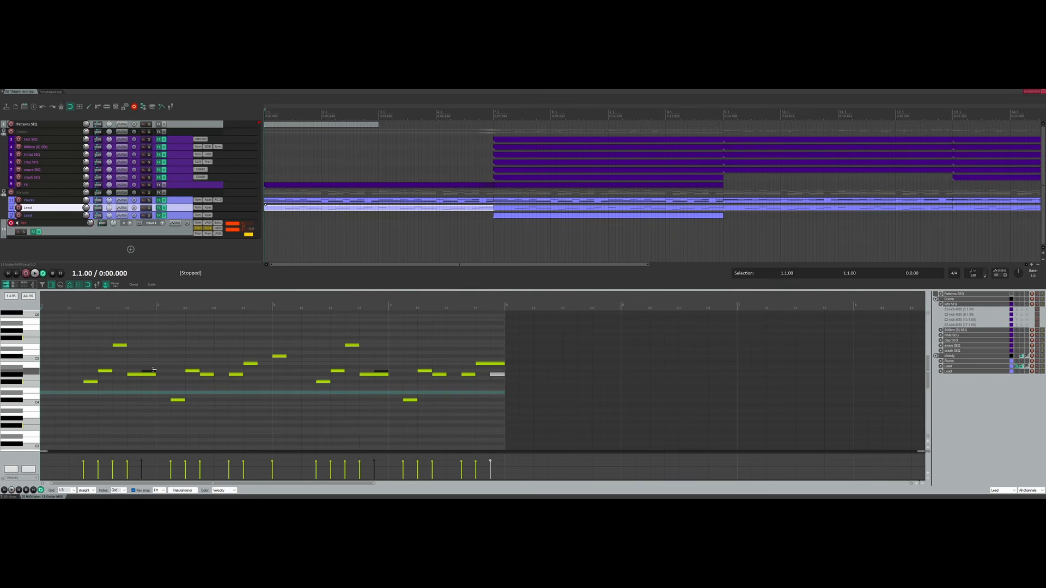
pyautogui.press('space')
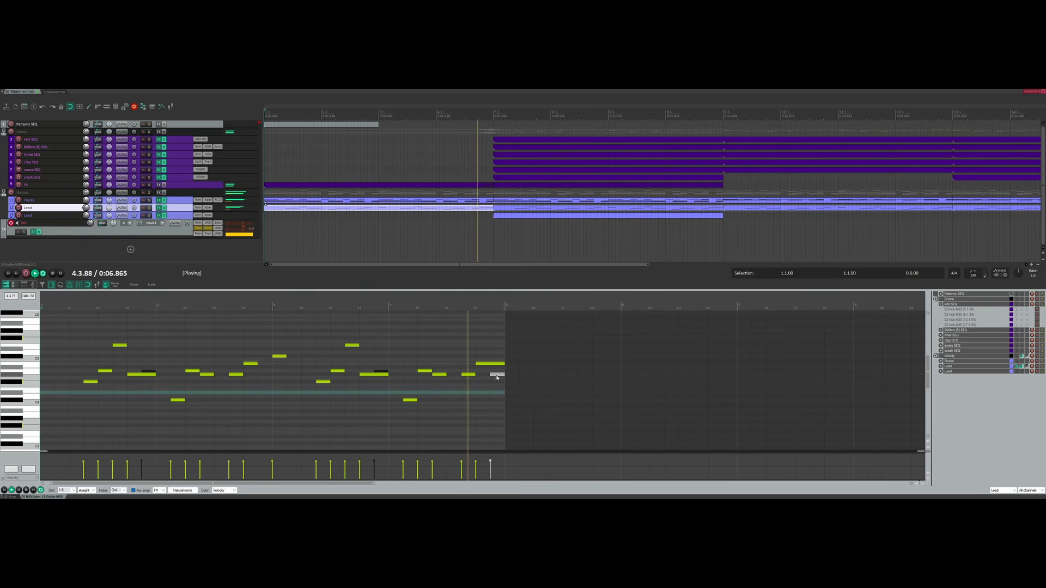
pyautogui.press('space')
# Add a new F#5 note near bar 2, replay it, then draw a note starting at bar 5.
pyautogui.click(148, 372)
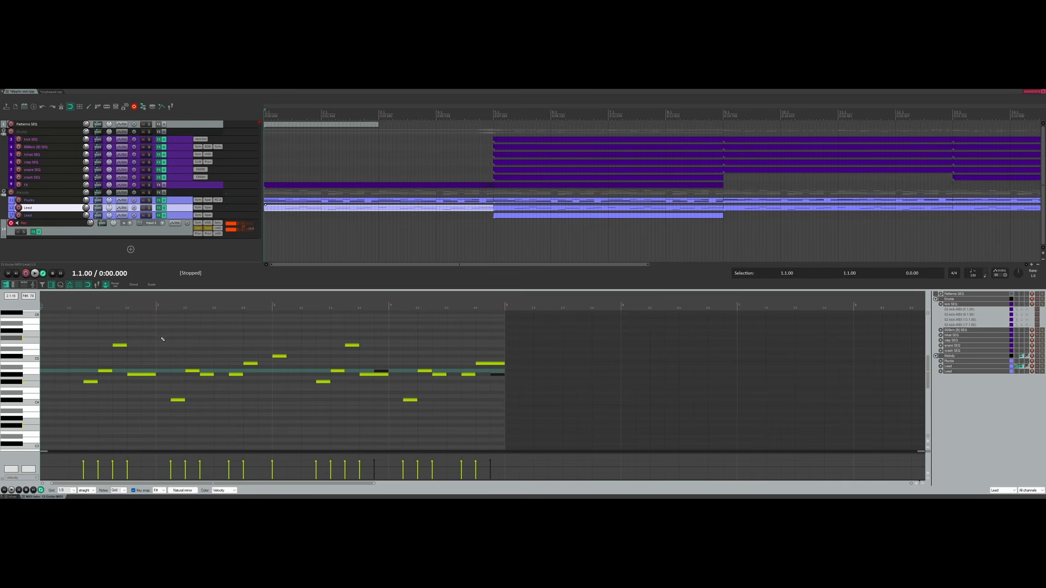
pyautogui.click(148, 323)
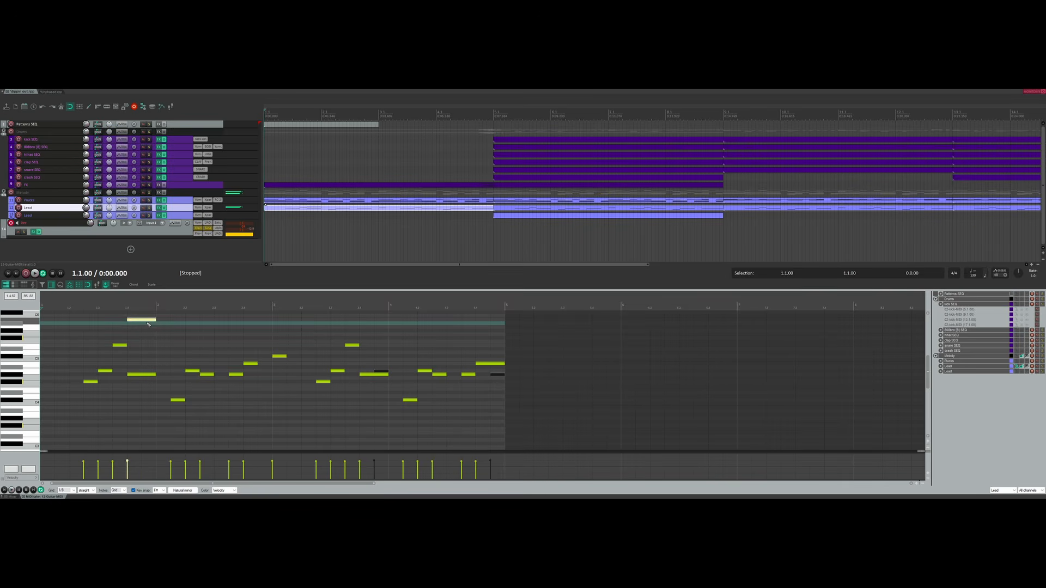
pyautogui.moveTo(141, 322); pyautogui.dragTo(143, 339)
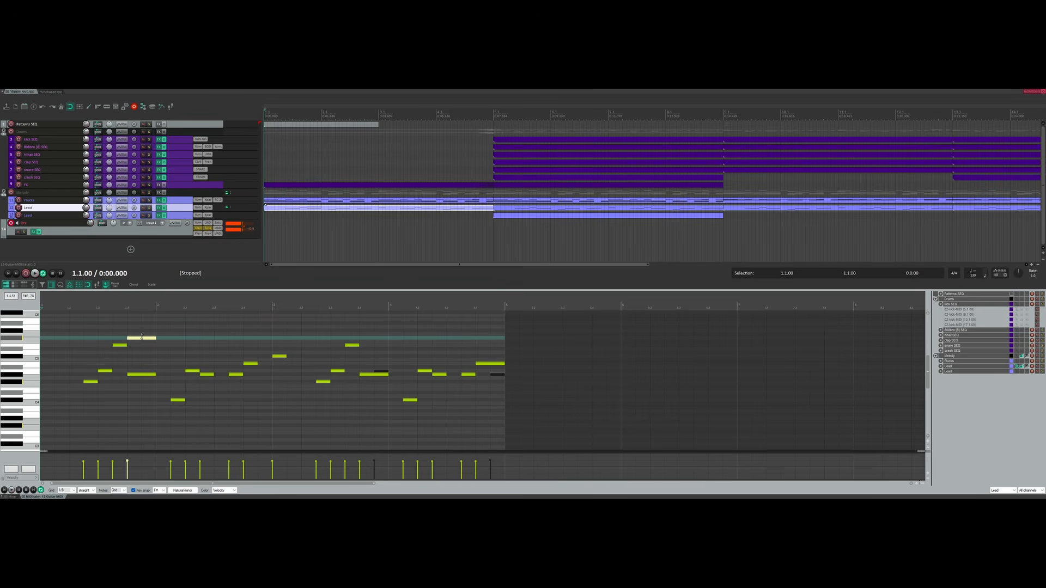
pyautogui.press('space')
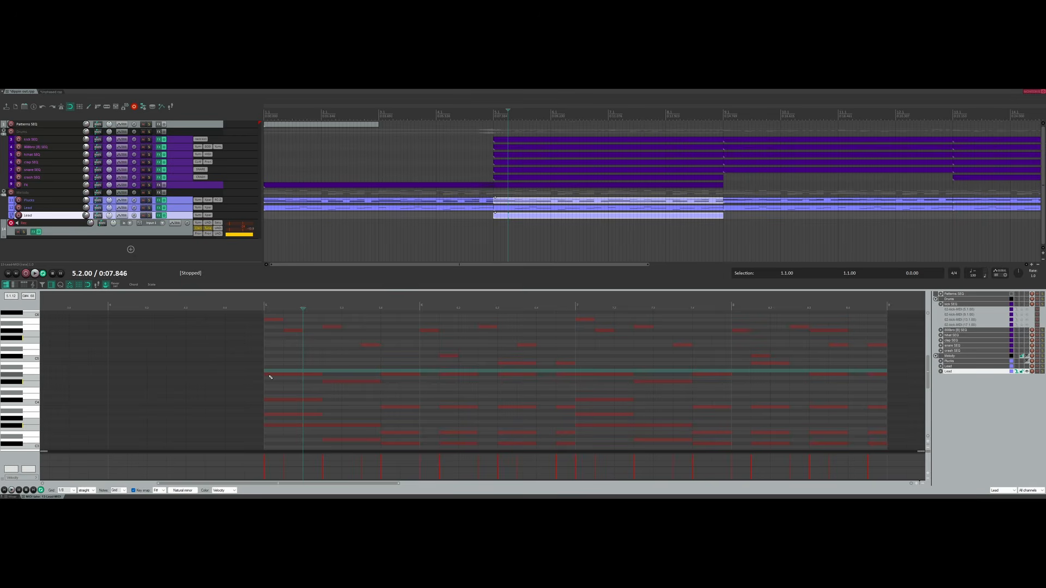
pyautogui.moveTo(270, 377); pyautogui.dragTo(304, 377)
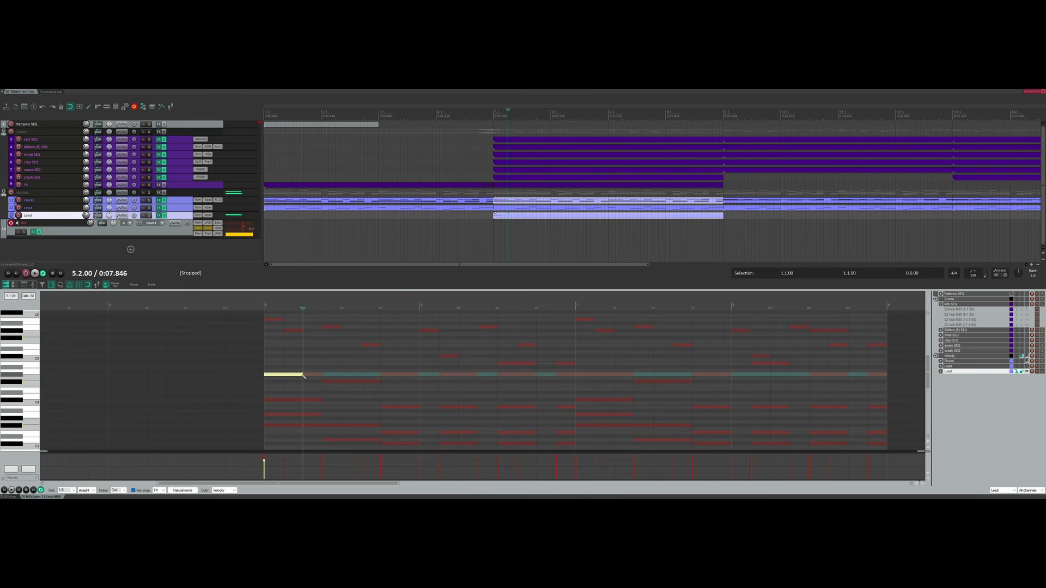
# Add two short notes to the bar-5 phrase and play the expanded phrase.
pyautogui.click(296, 402)
pyautogui.click(265, 303)
pyautogui.press('space')
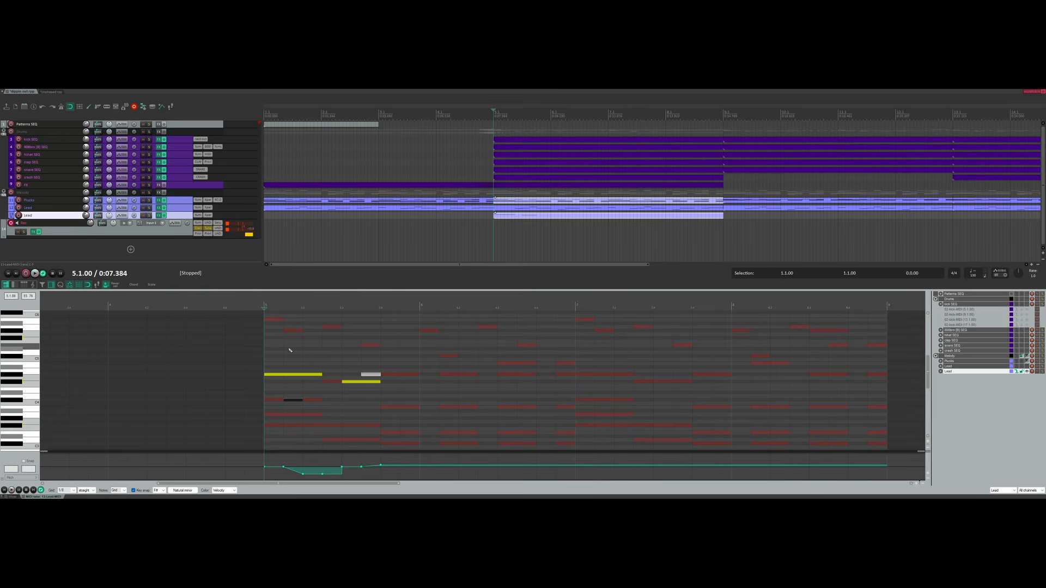
pyautogui.press('space')
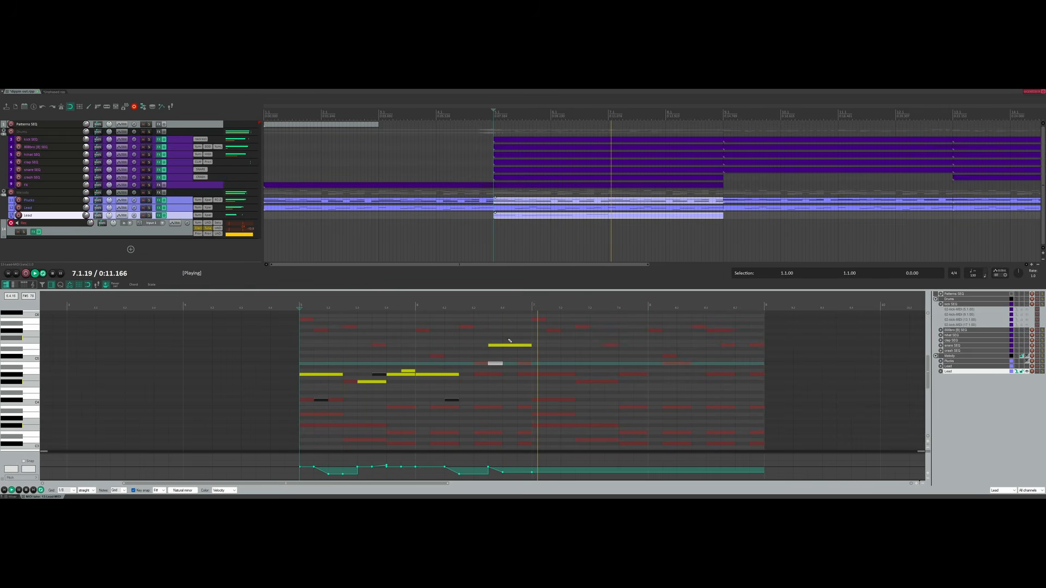
pyautogui.press('space')
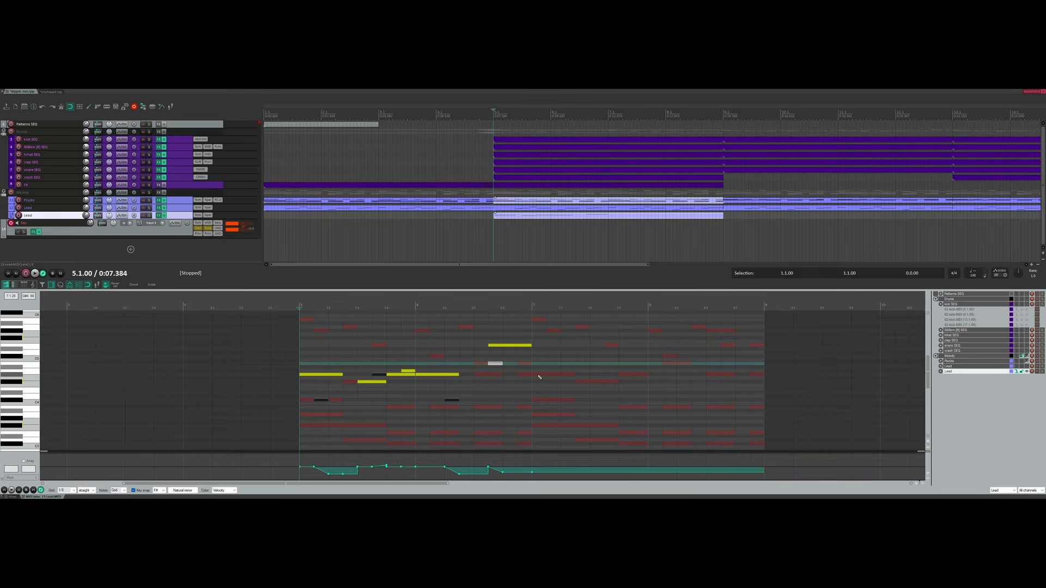
# Draw a long G#4 note from bar 7 to 8, test a pitch glide, then undo the glide.
pyautogui.moveTo(539, 375)
pyautogui.mouseDown()
pyautogui.moveTo(643, 374)
pyautogui.moveTo(552, 328)
pyautogui.moveTo(648, 328)
pyautogui.mouseUp()
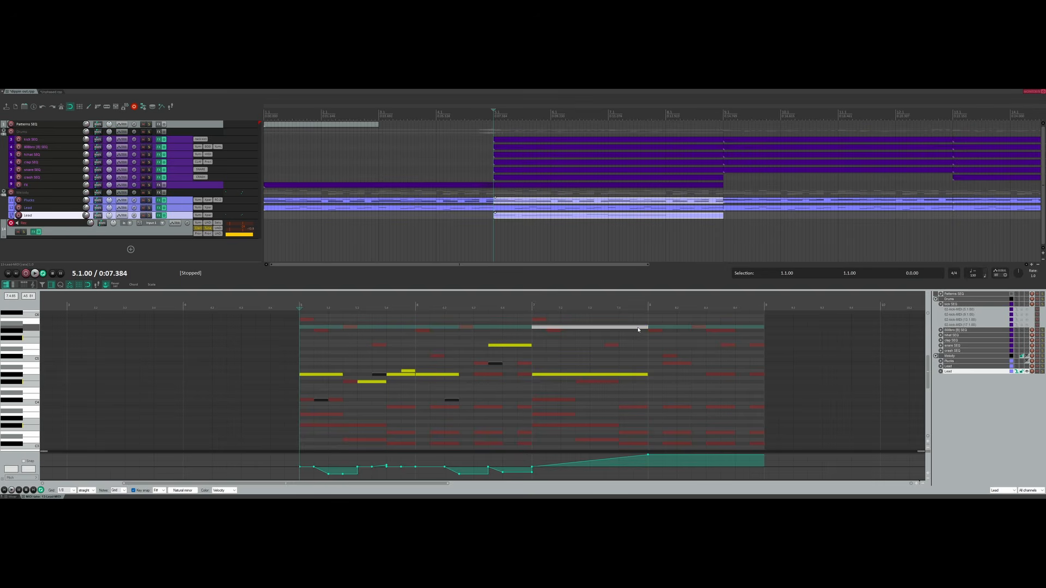
pyautogui.press('space')
pyautogui.click(532, 302)
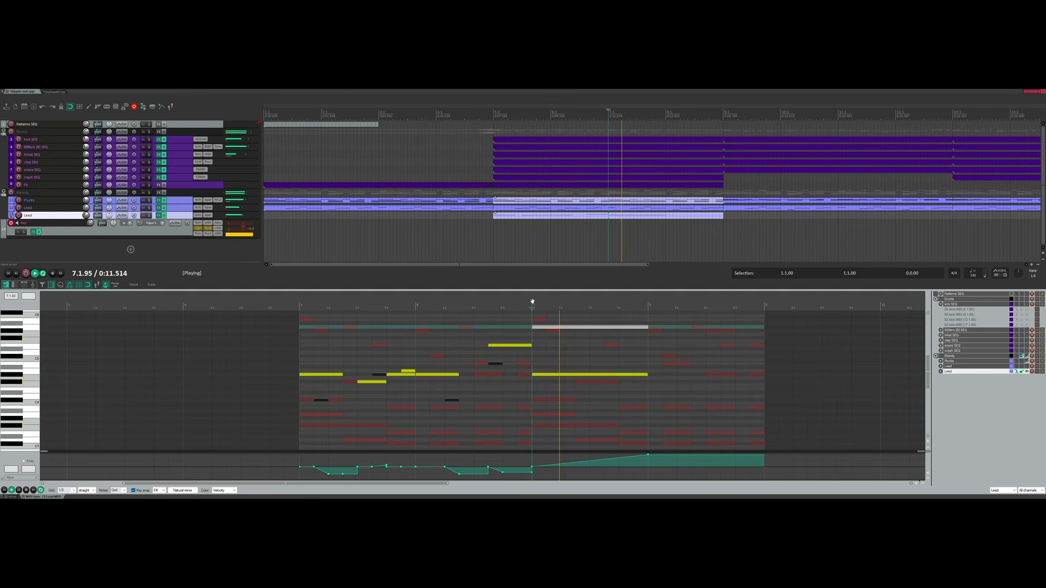
pyautogui.press('space')
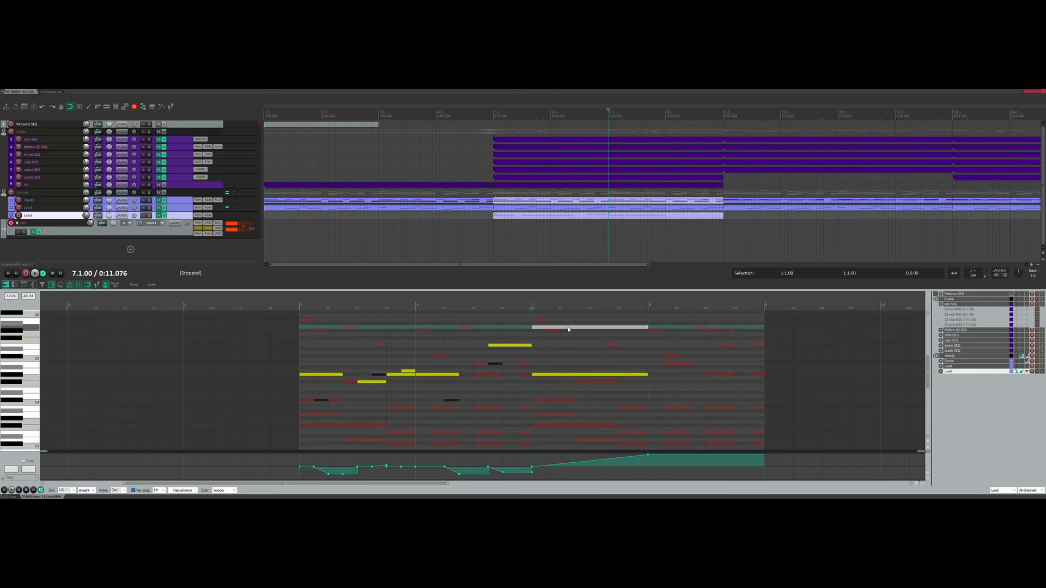
pyautogui.hotkey('ctrl', 'z')
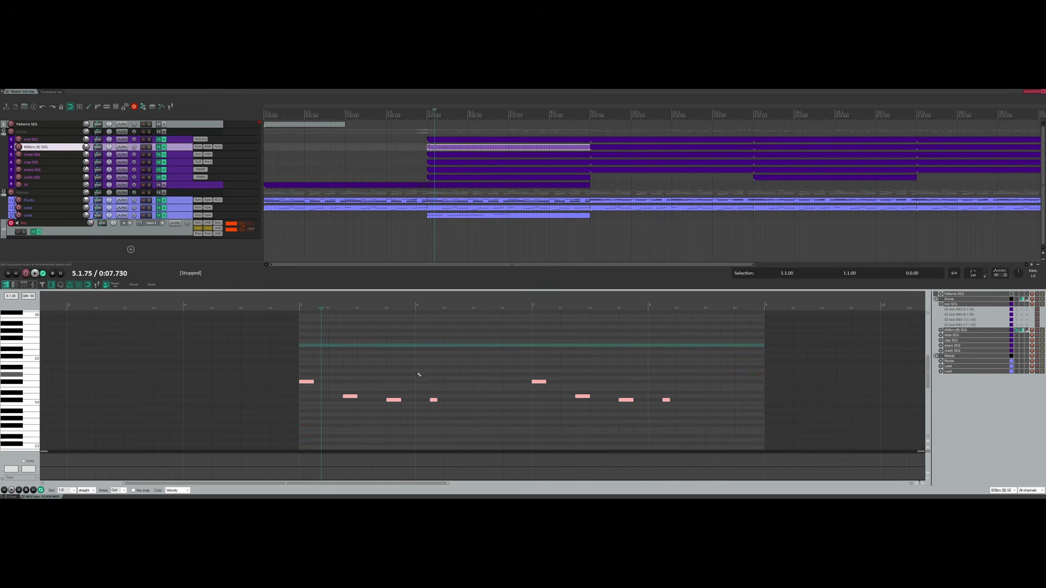
# Add a note above the 808 bass line, lengthen the second bass note, and make the upper note a slide.
pyautogui.scroll(2, 422, 375)
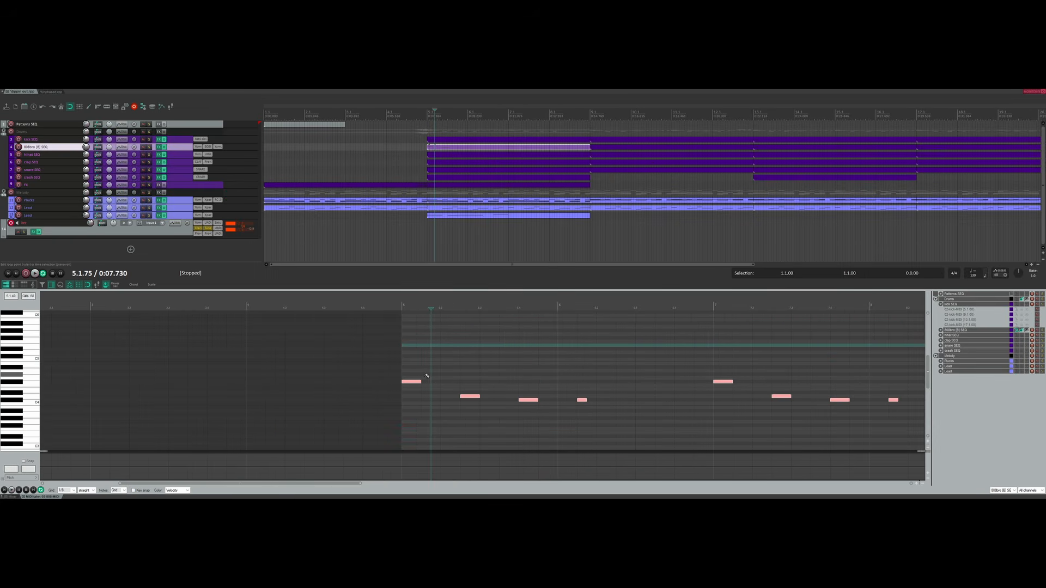
pyautogui.scroll(-3, 427, 376)
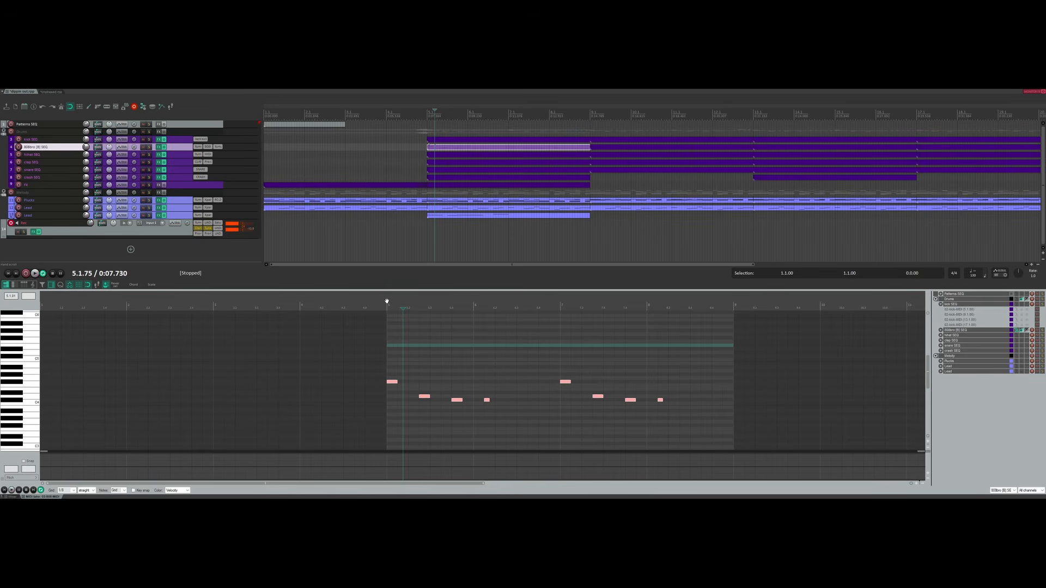
pyautogui.click(387, 301)
pyautogui.scroll(2, 490, 376)
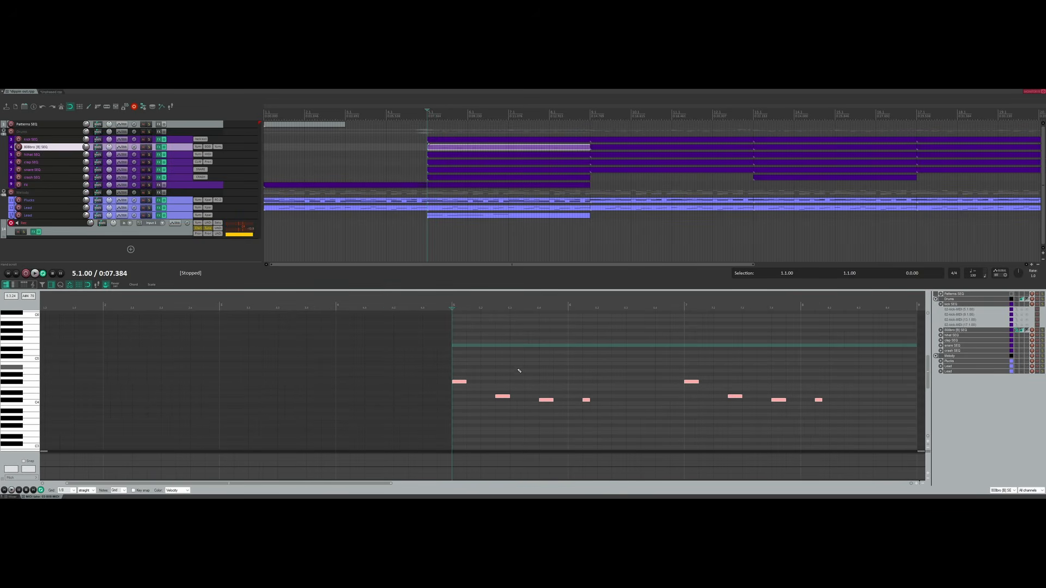
pyautogui.click(515, 348)
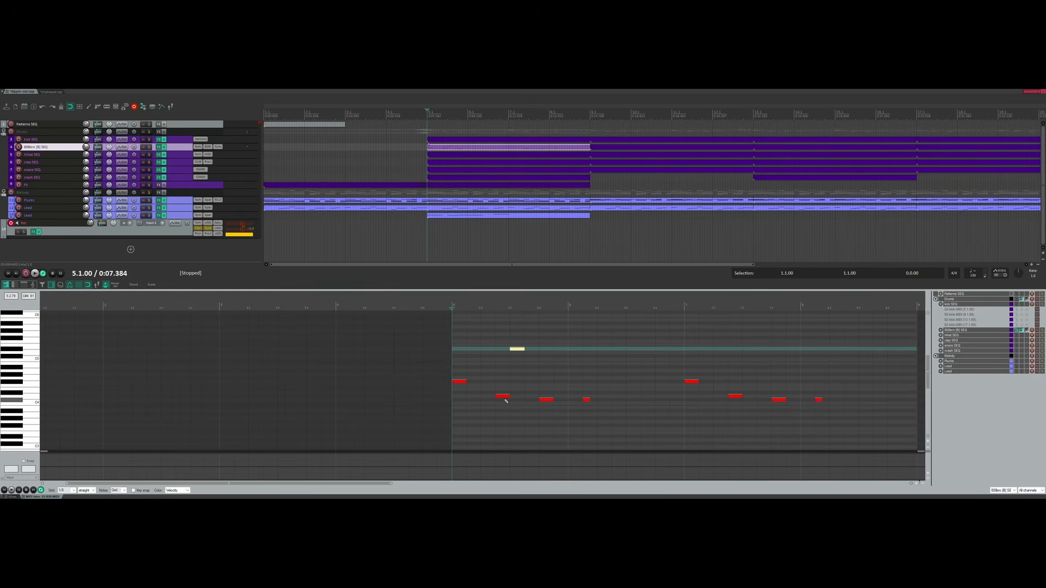
pyautogui.moveTo(507, 400); pyautogui.dragTo(524, 398)
pyautogui.click(518, 350)
pyautogui.press('s')
# Play from bar 5, delete the later notes, and draw a long higher note turned into a glide.
pyautogui.press('space')
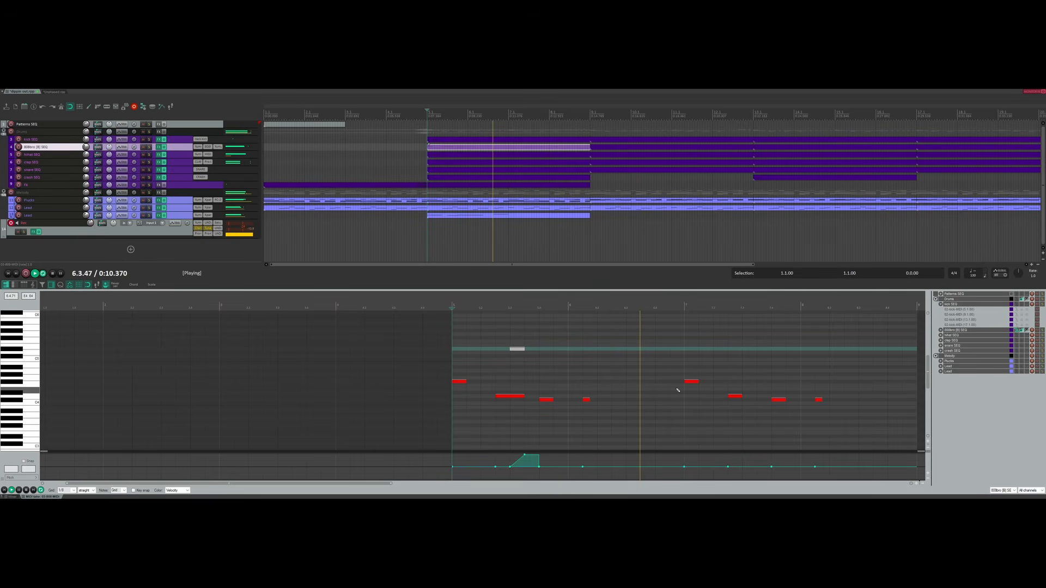
pyautogui.press('space')
pyautogui.scroll(-1, 693, 391)
pyautogui.moveTo(677, 428); pyautogui.dragTo(543, 383)
pyautogui.press('Delete')
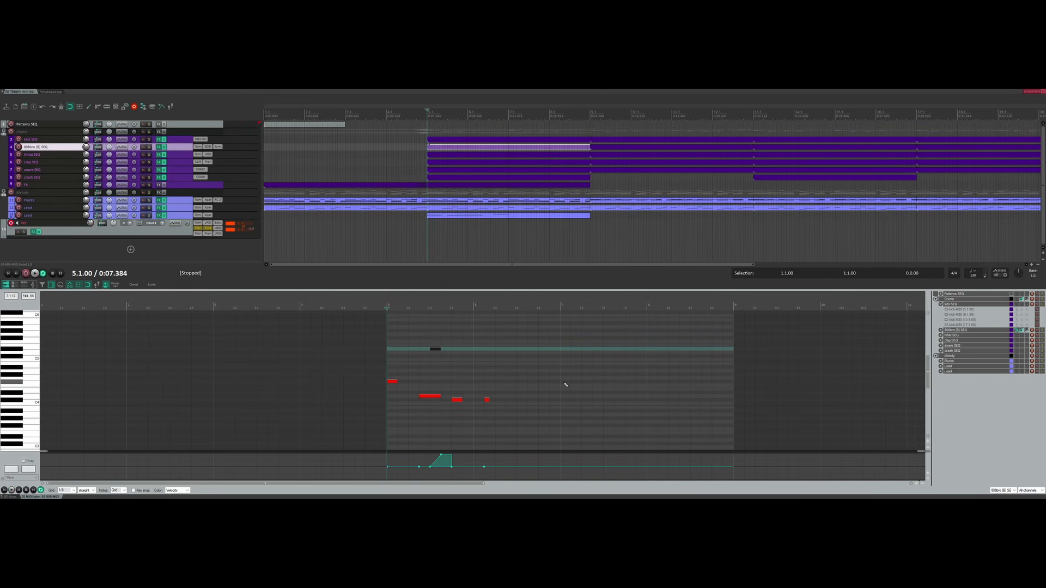
pyautogui.click(565, 381)
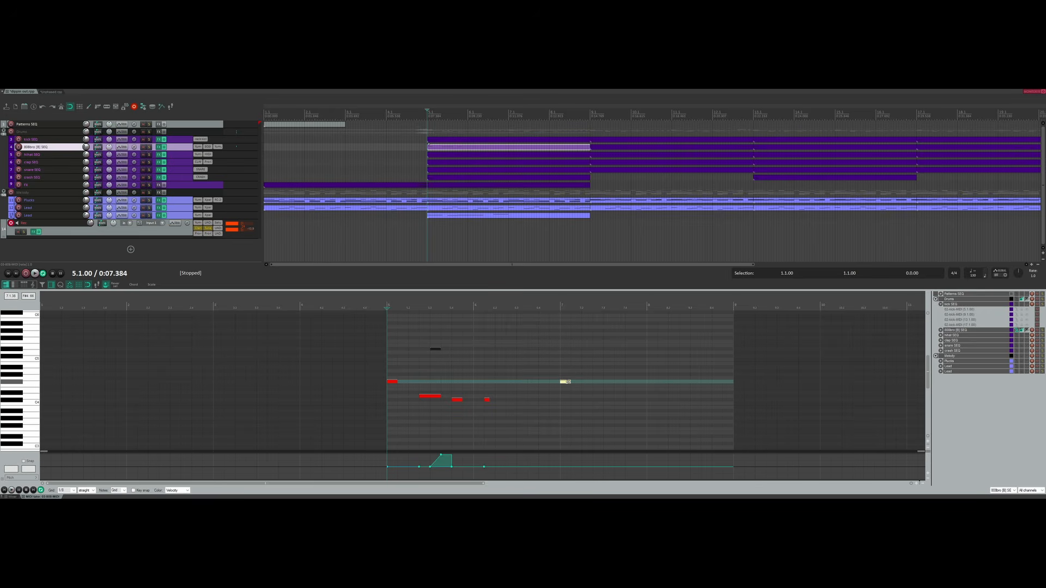
pyautogui.moveTo(567, 382); pyautogui.dragTo(647, 382)
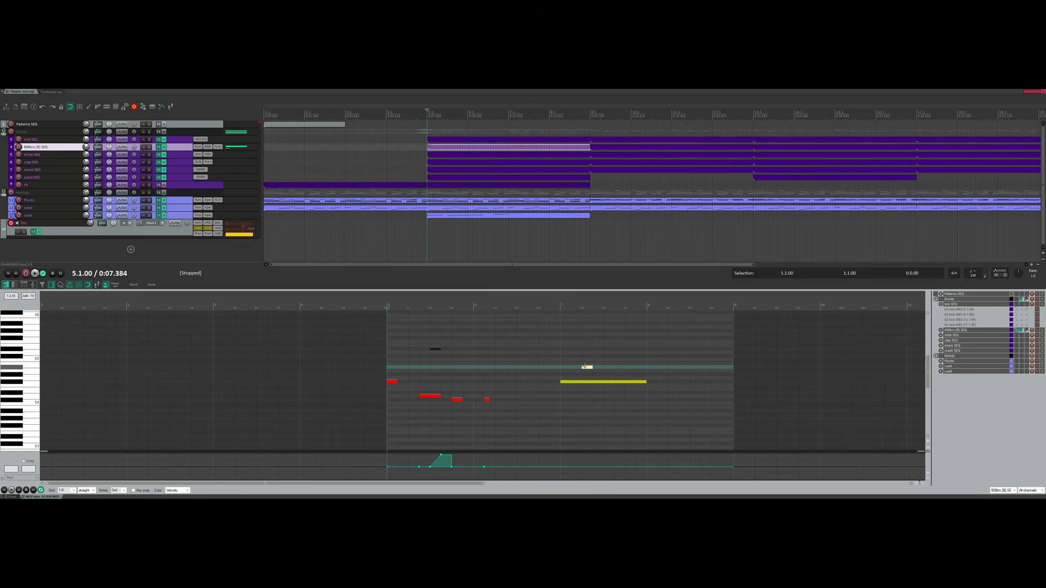
pyautogui.hotkey('alt', 'm')
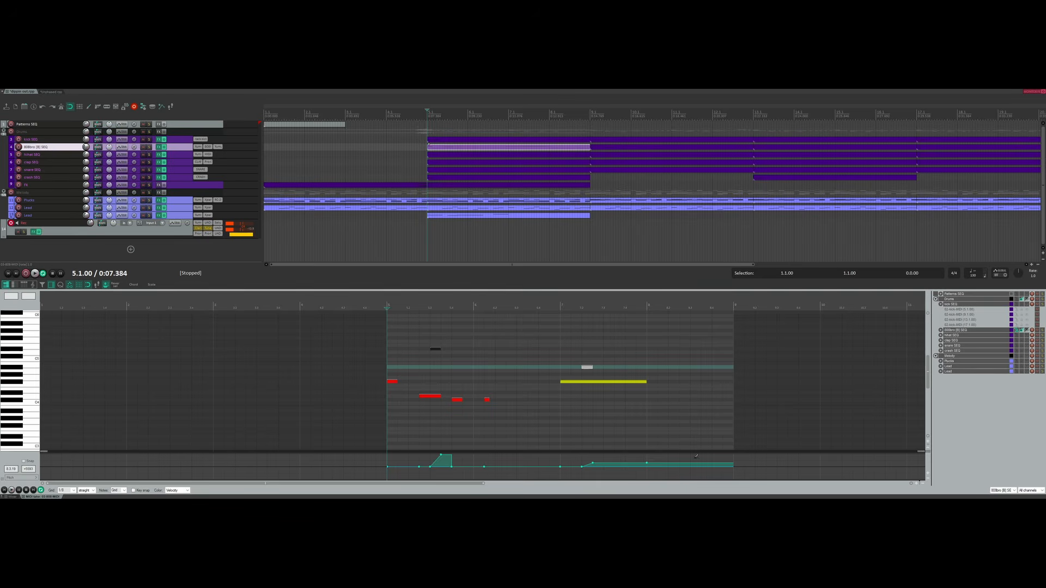
# Add a short lower note after the long yellow note, reset pitch bend to centre there, and return to bar 5.
pyautogui.click(663, 353)
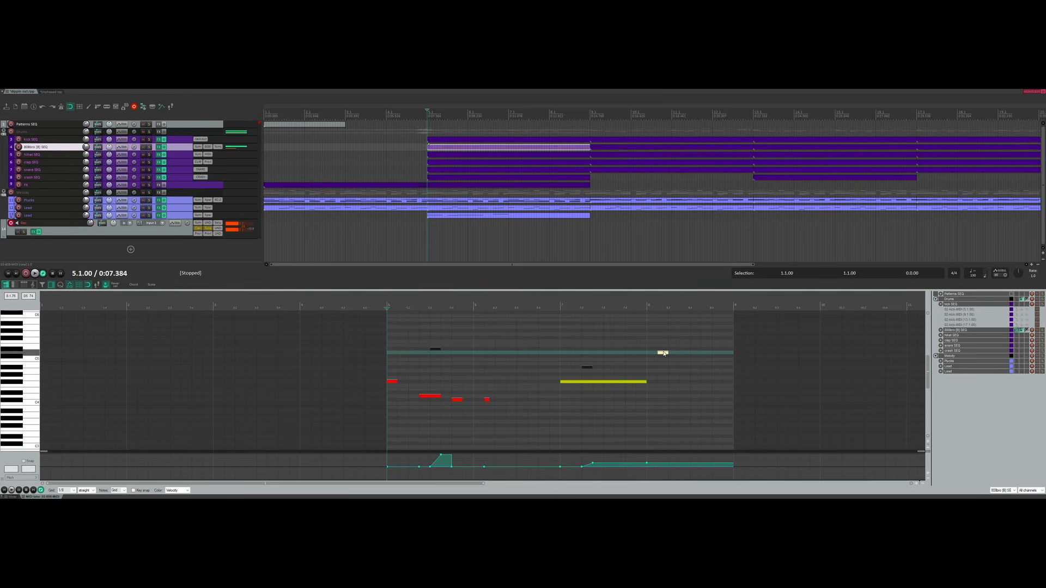
pyautogui.moveTo(663, 353); pyautogui.dragTo(662, 382)
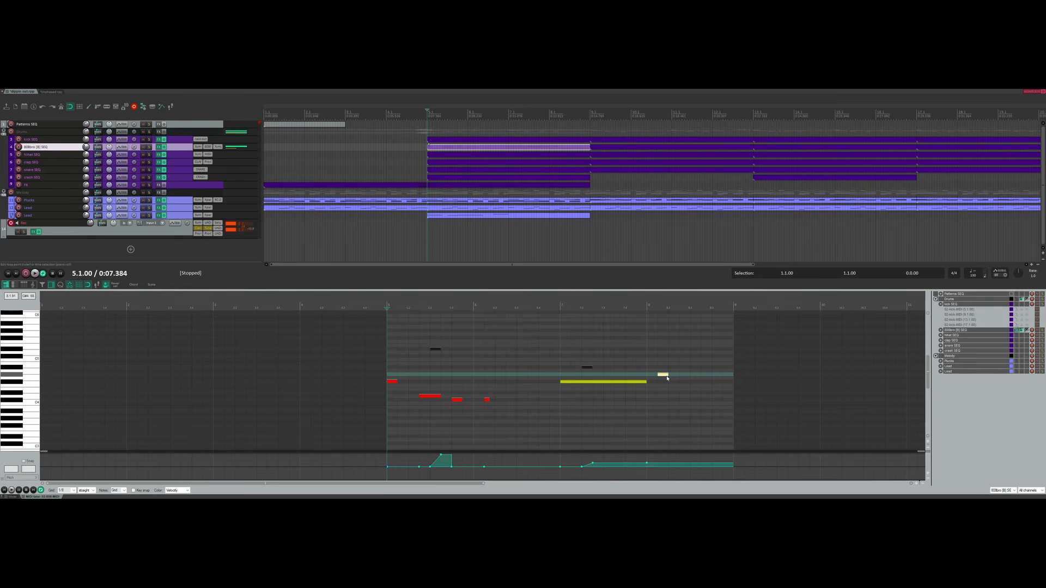
pyautogui.click(646, 305)
pyautogui.press('space')
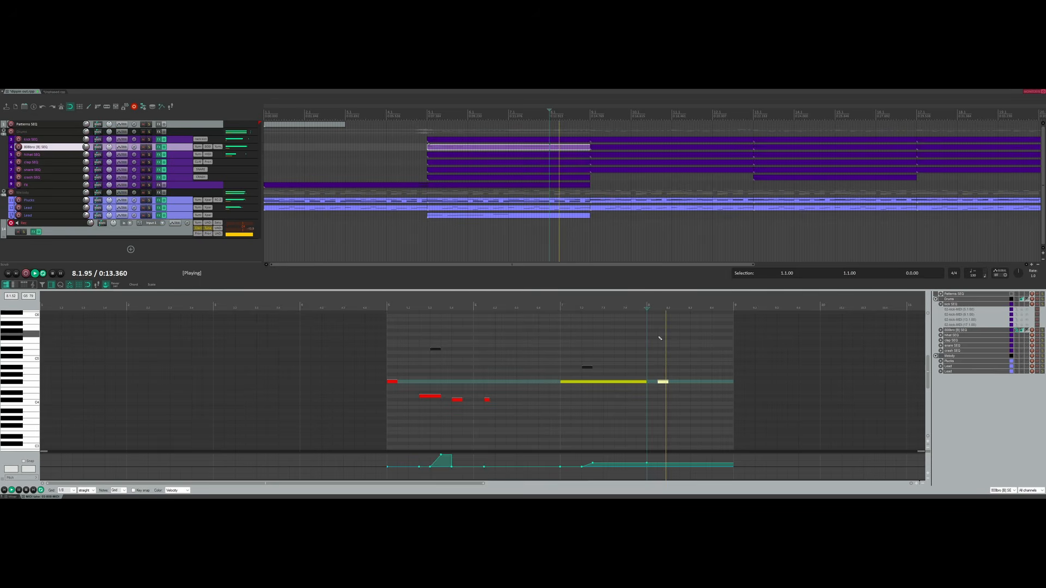
pyautogui.press('space')
pyautogui.click(664, 381)
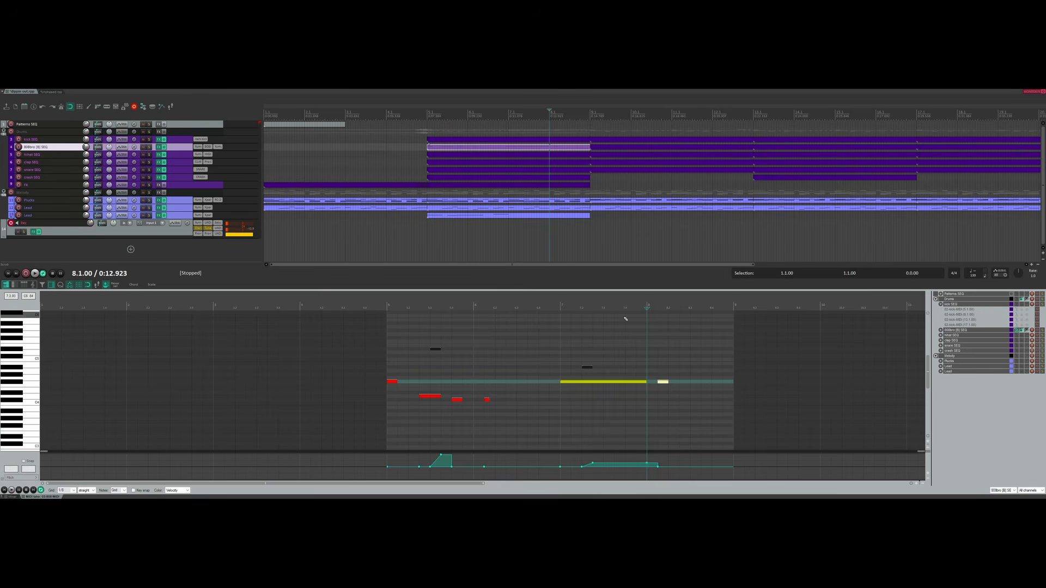
pyautogui.click(385, 302)
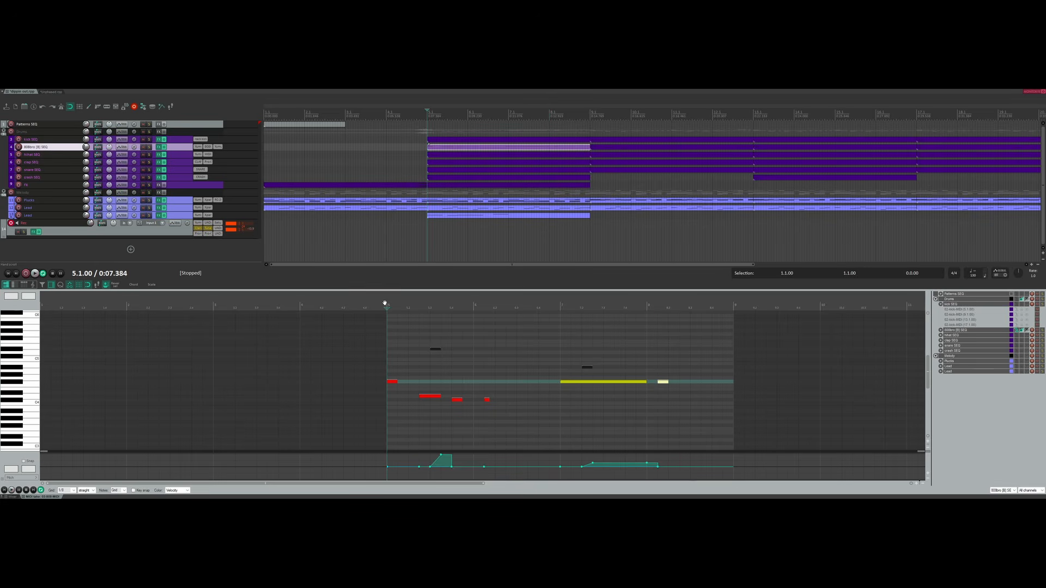
# Audition the bar-8 note, jump to the project start, then select and clear the 808 pattern's notes.
pyautogui.click(662, 382)
pyautogui.press('Home')
pyautogui.click(220, 249)
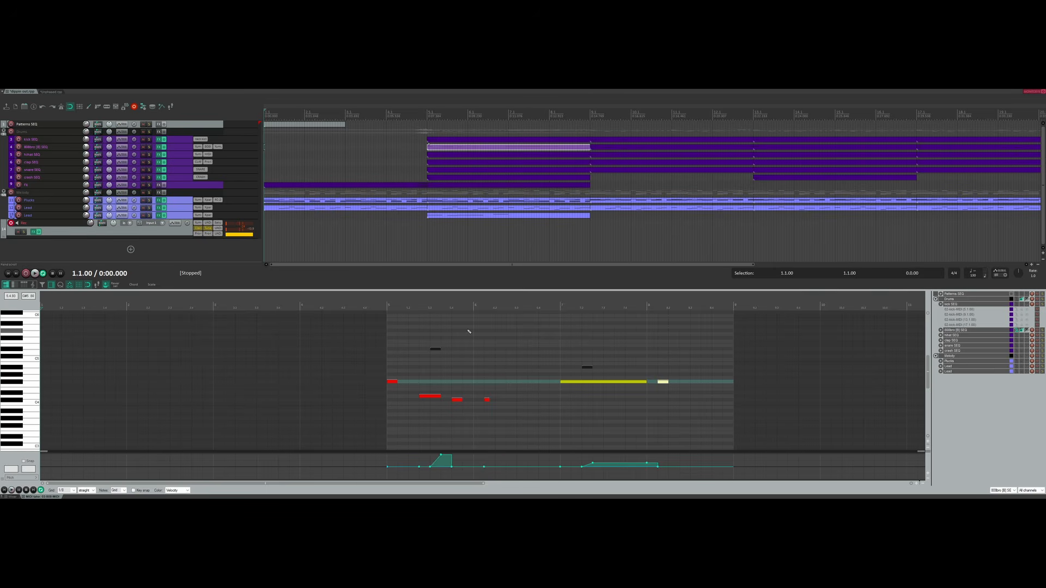
pyautogui.hotkey('ctrl', 'a')
pyautogui.moveTo(396, 316); pyautogui.dragTo(706, 427)
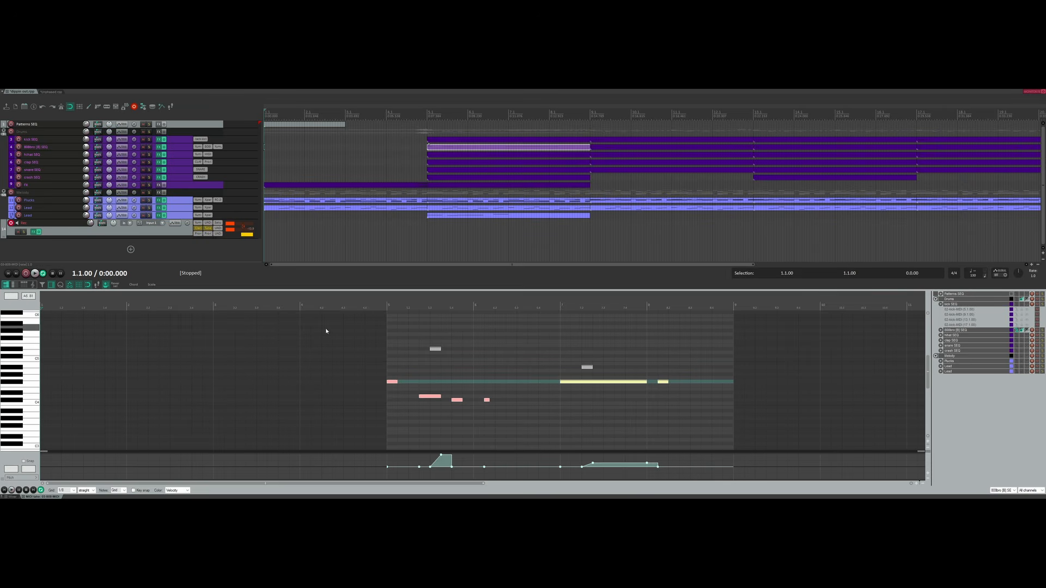
pyautogui.moveTo(392, 324); pyautogui.dragTo(703, 435)
pyautogui.moveTo(391, 328); pyautogui.dragTo(710, 434)
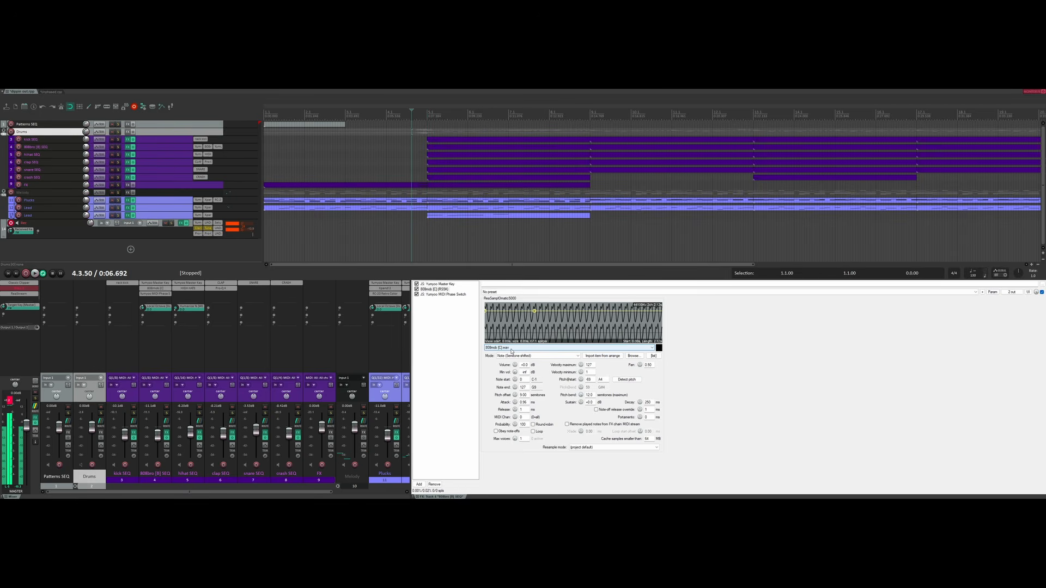
# During playback, cycle through 808 samples in the ReaSamplOmatic5000 file box, then stop.
pyautogui.press('space')
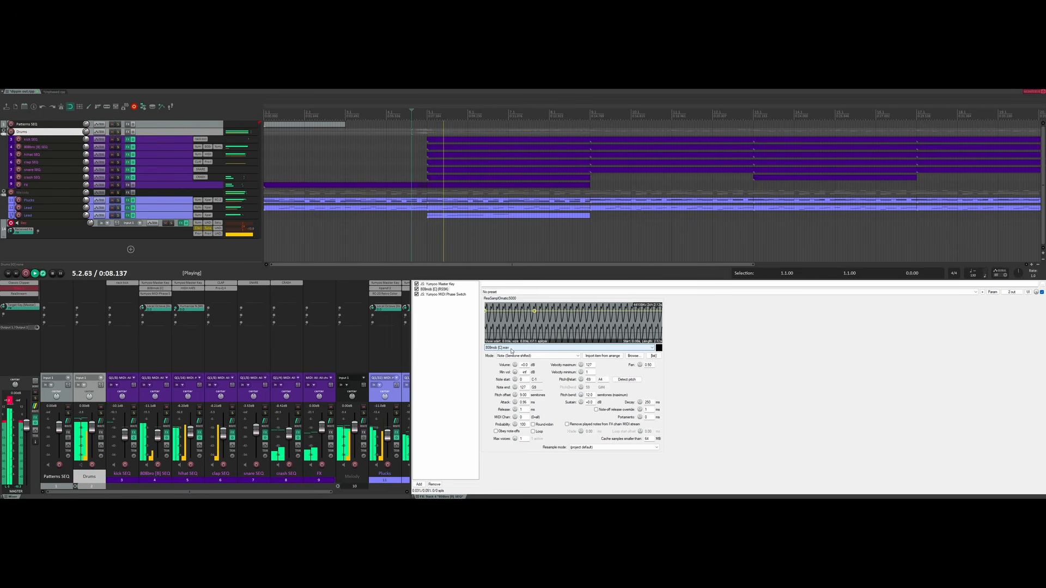
pyautogui.scroll(-1, 511, 347)
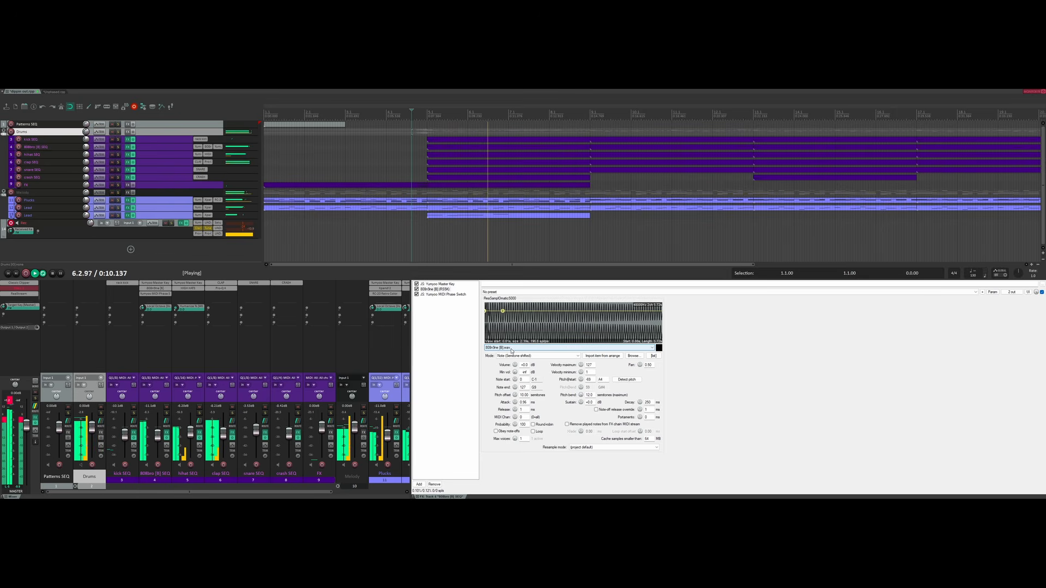
pyautogui.scroll(-1, 511, 348)
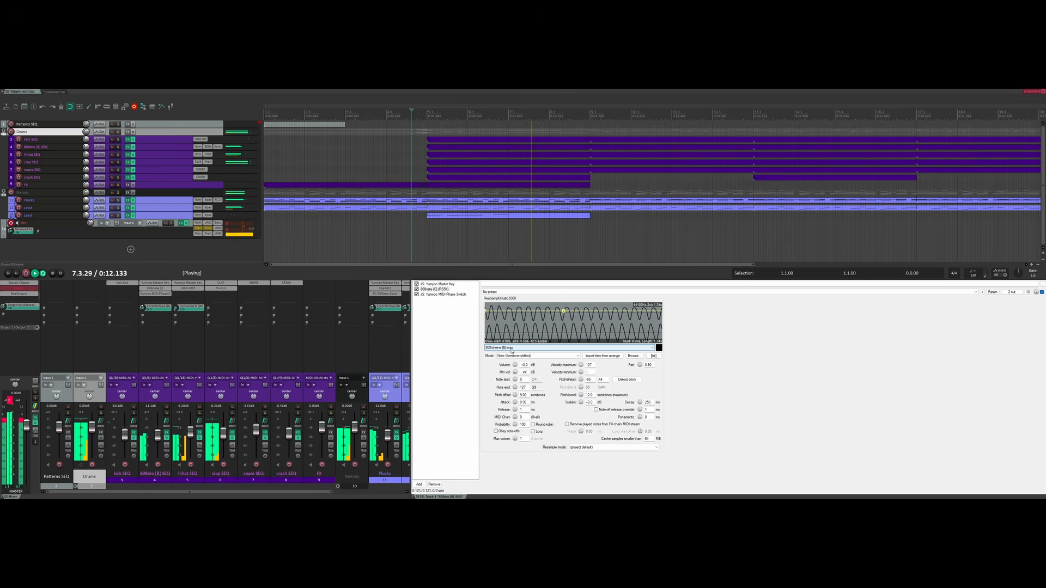
pyautogui.scroll(-2, 511, 351)
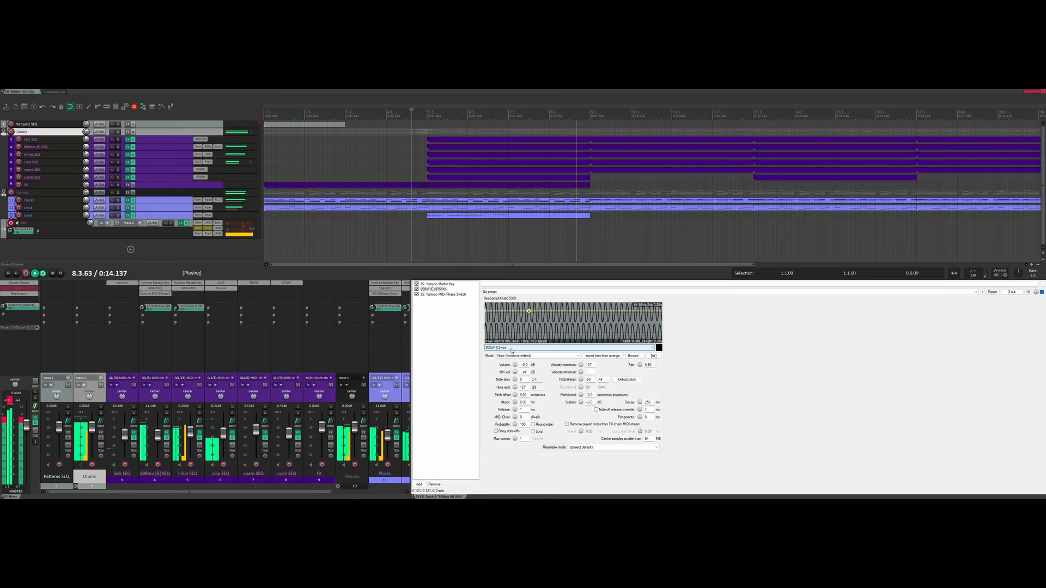
pyautogui.scroll(-1, 511, 351)
pyautogui.scroll(-1, 511, 351)
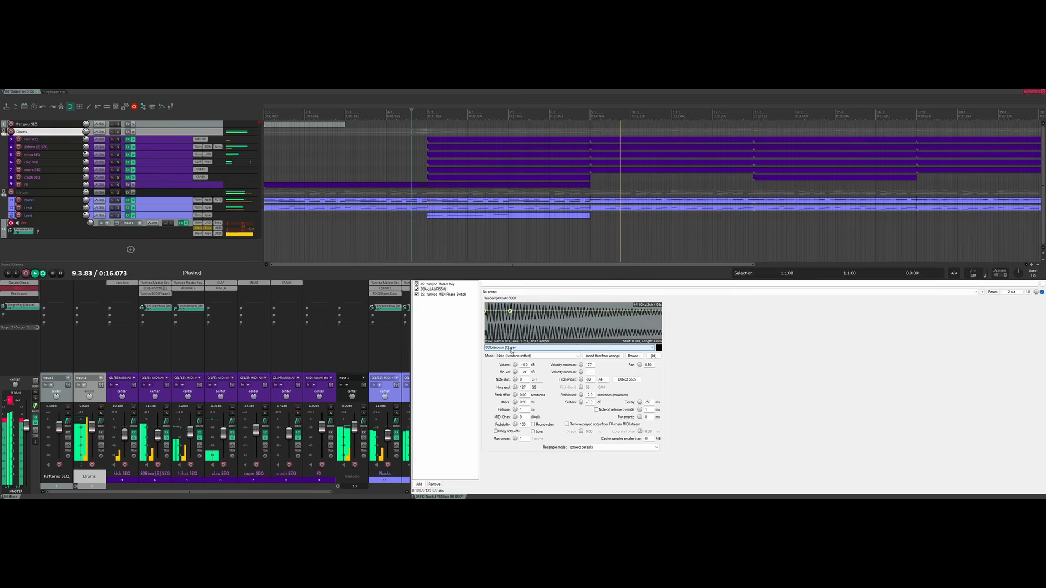
pyautogui.scroll(-1, 511, 351)
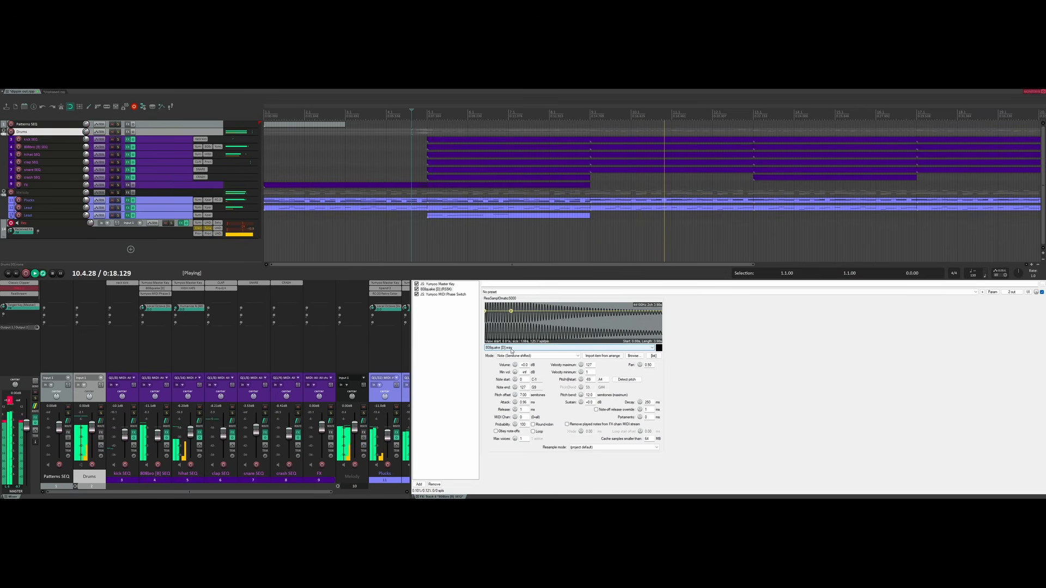
pyautogui.scroll(-1, 511, 347)
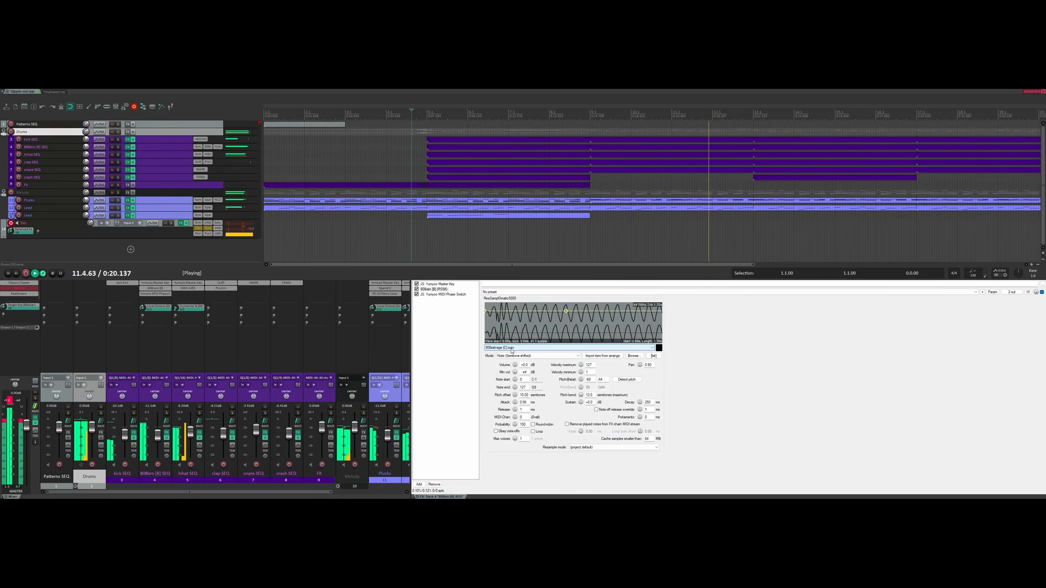
pyautogui.scroll(-1, 511, 351)
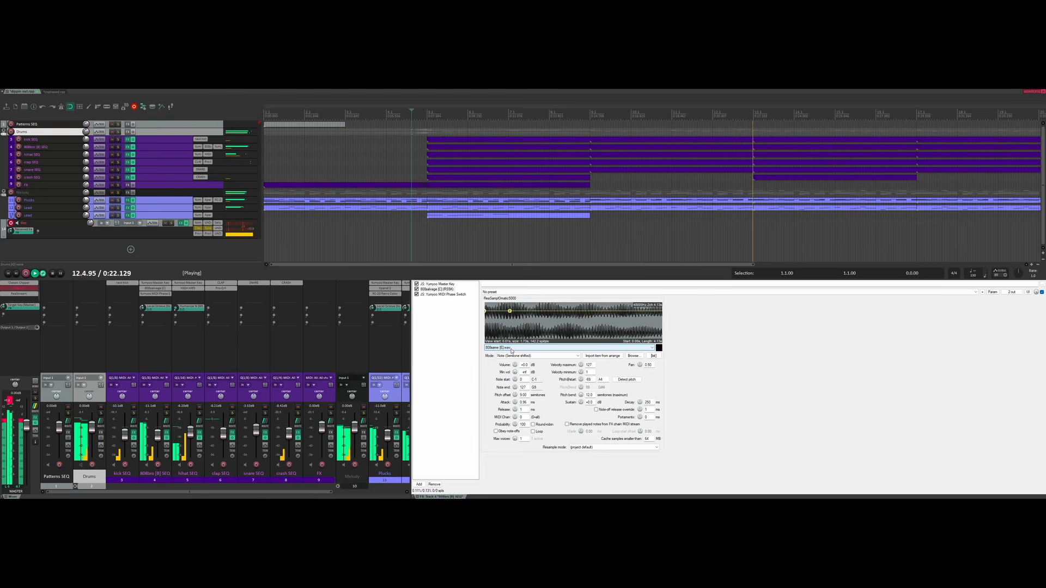
pyautogui.scroll(-1, 511, 351)
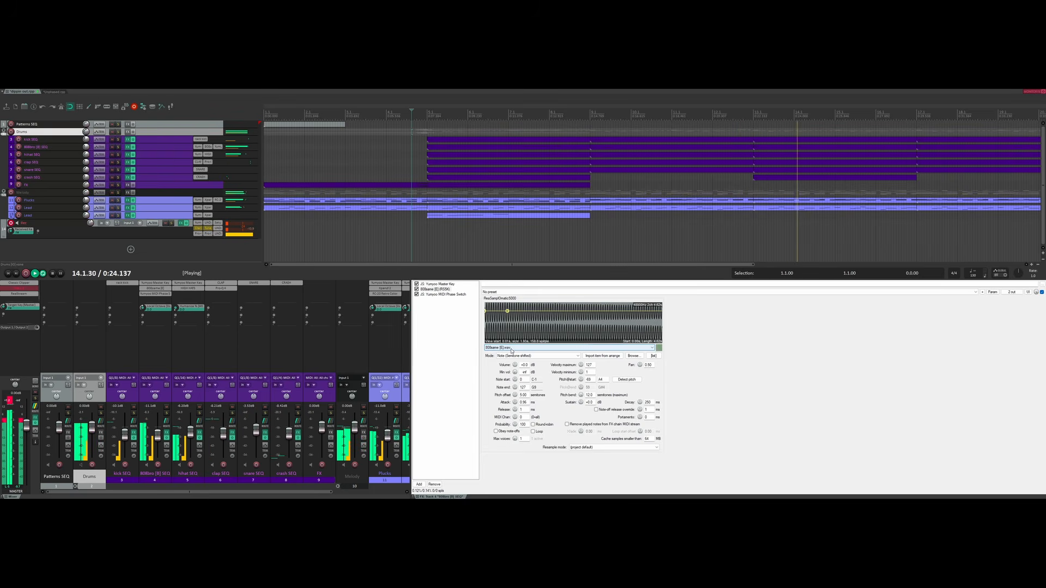
pyautogui.press('space')
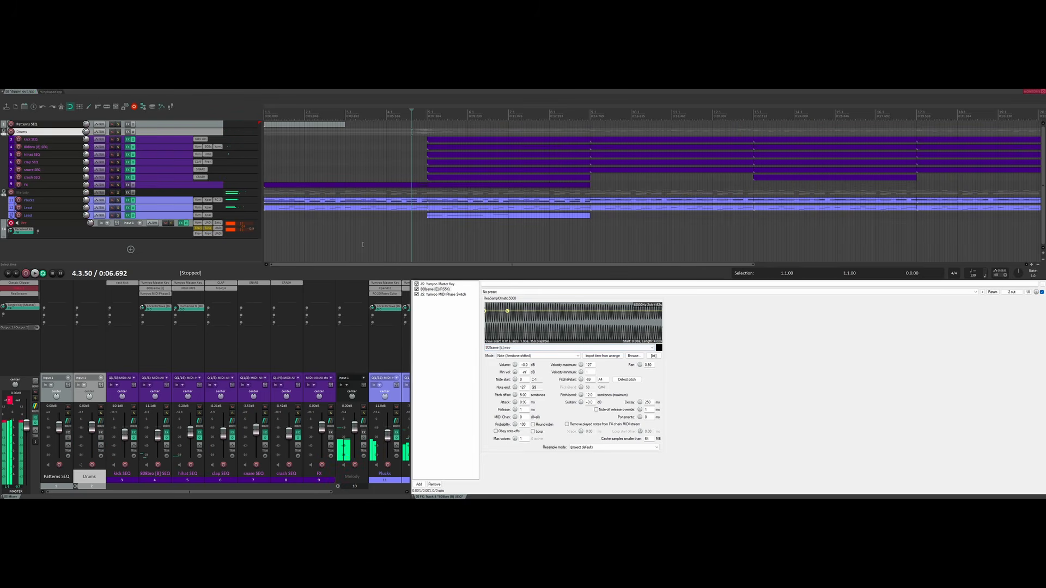
# Play the new sample from near bar 4 via hihat SEQ, then close the 808 effects window.
pyautogui.click(519, 400)
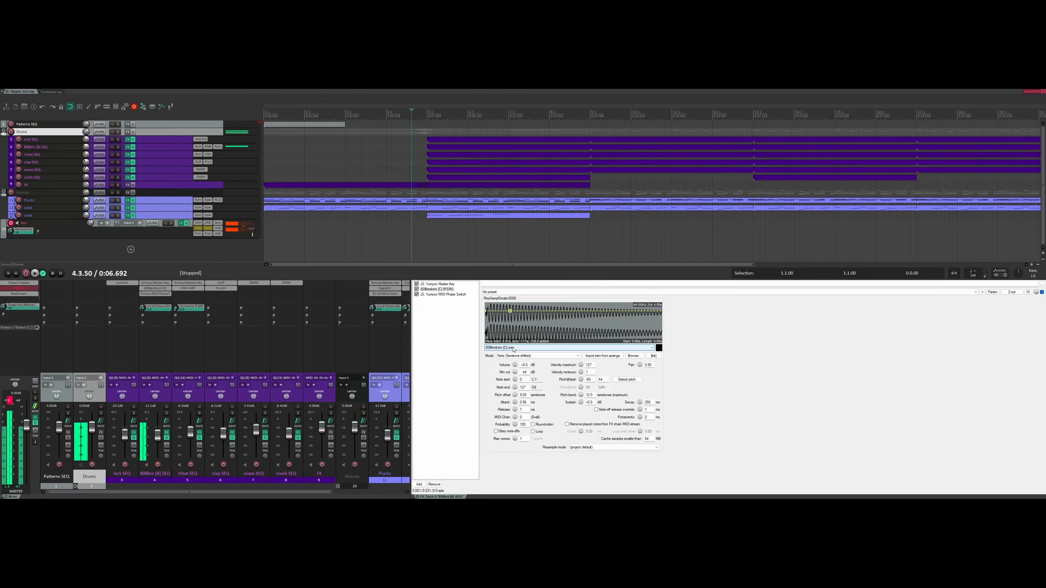
pyautogui.scroll(2, 512, 350)
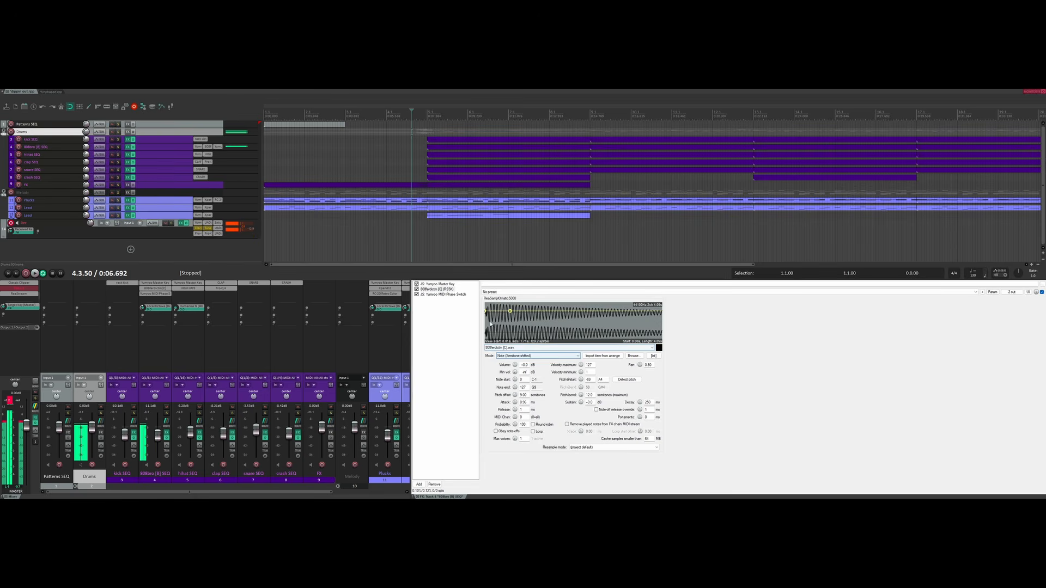
pyautogui.click(417, 155)
pyautogui.press('space')
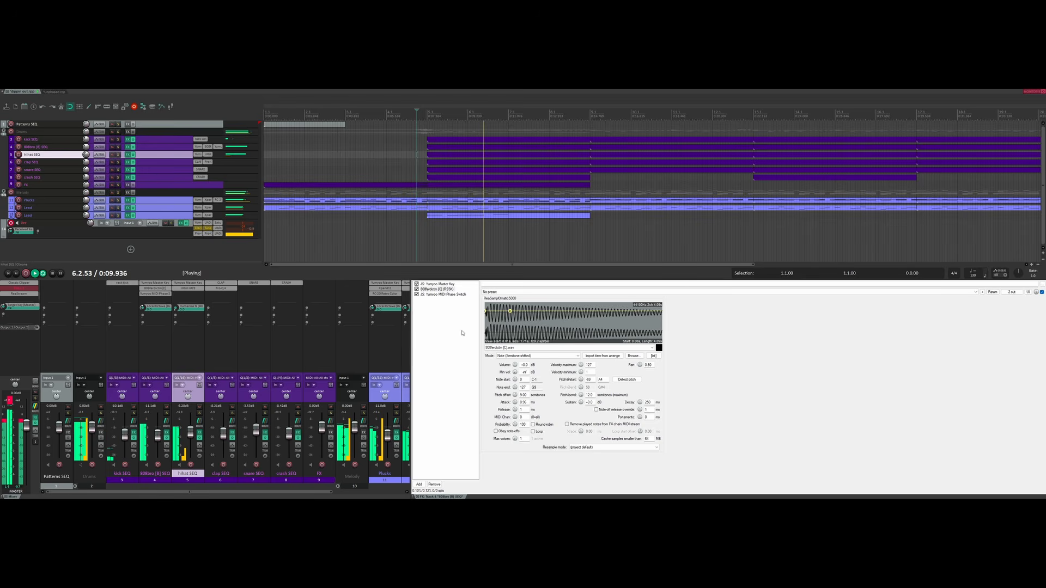
pyautogui.press('space')
pyautogui.click(417, 496)
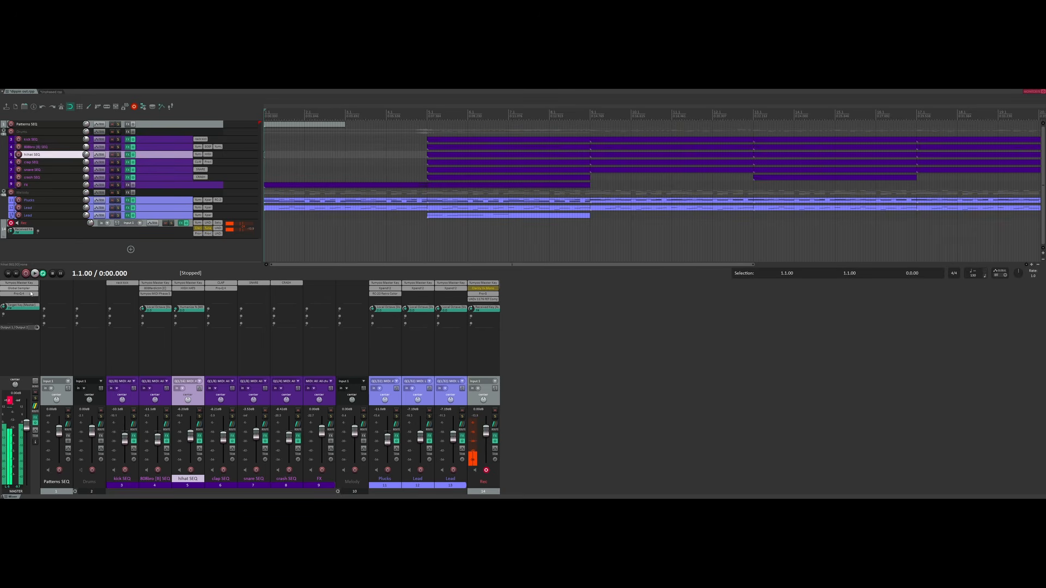
# Open the master track's effects chain and move the Yumyoo Master Key window into view.
pyautogui.click(18, 307)
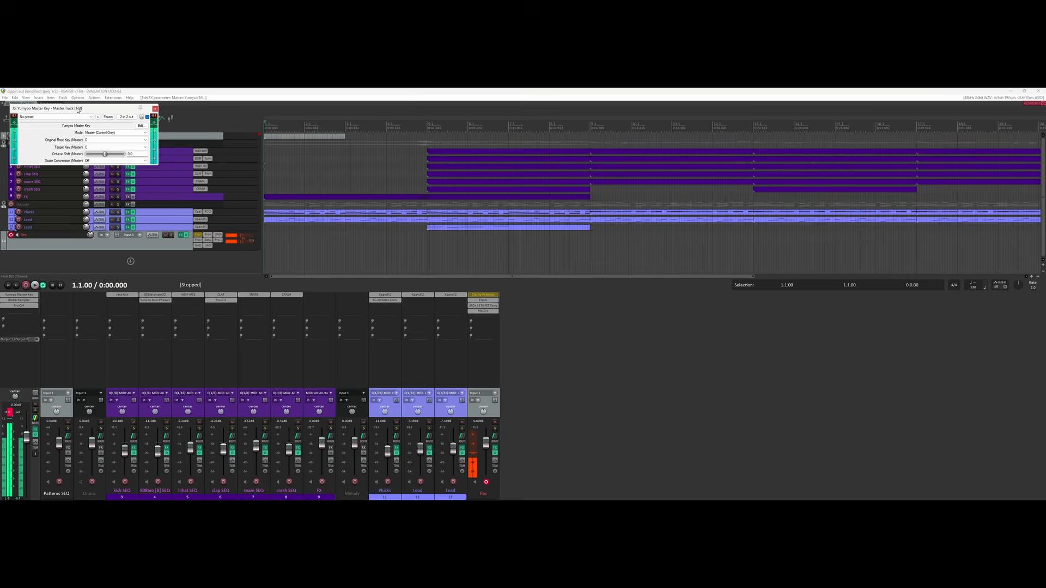
pyautogui.moveTo(77, 110); pyautogui.dragTo(176, 254)
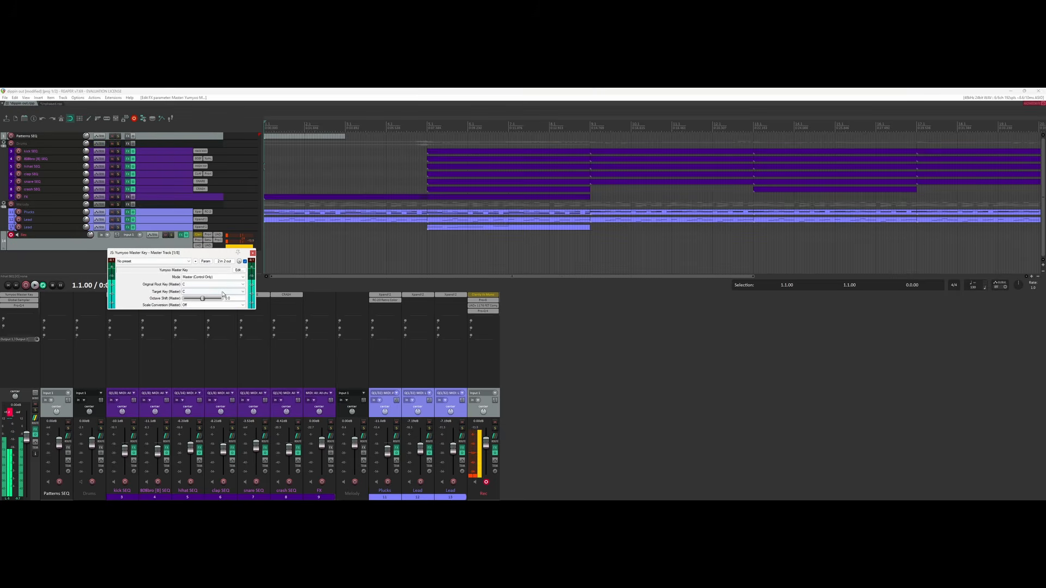
# Copy Yumyoo Master Key onto the Lead track and set its mode to Slave (MIDI Transpose).
pyautogui.click(253, 253)
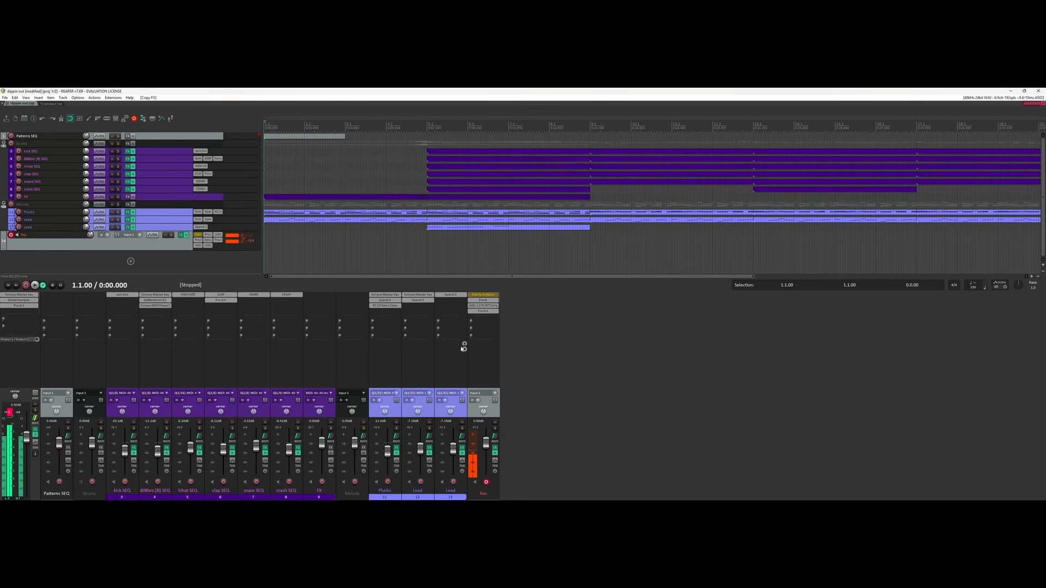
pyautogui.moveTo(424, 295); pyautogui.dragTo(448, 297)
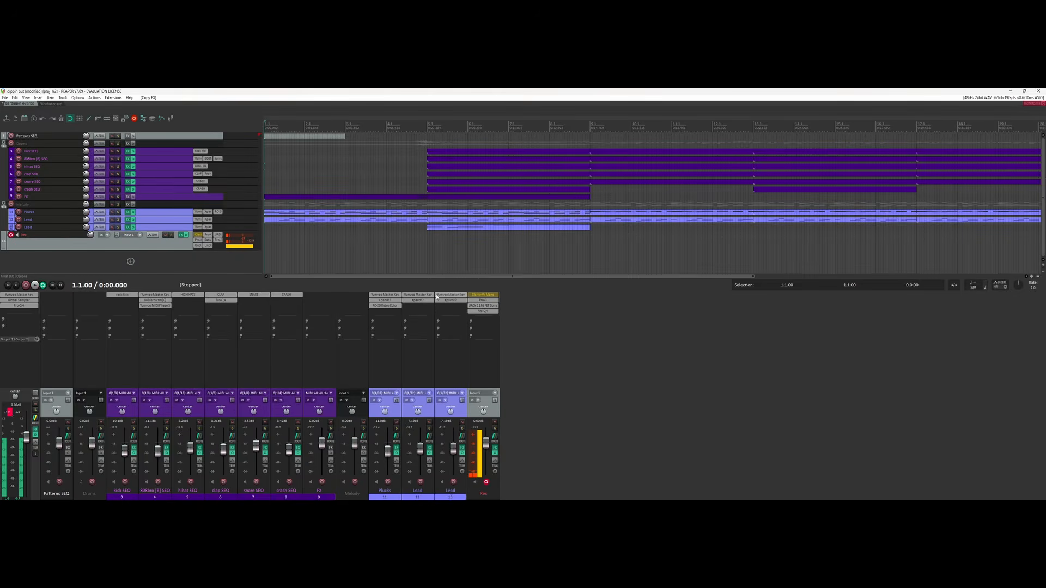
pyautogui.click(444, 297)
pyautogui.click(98, 133)
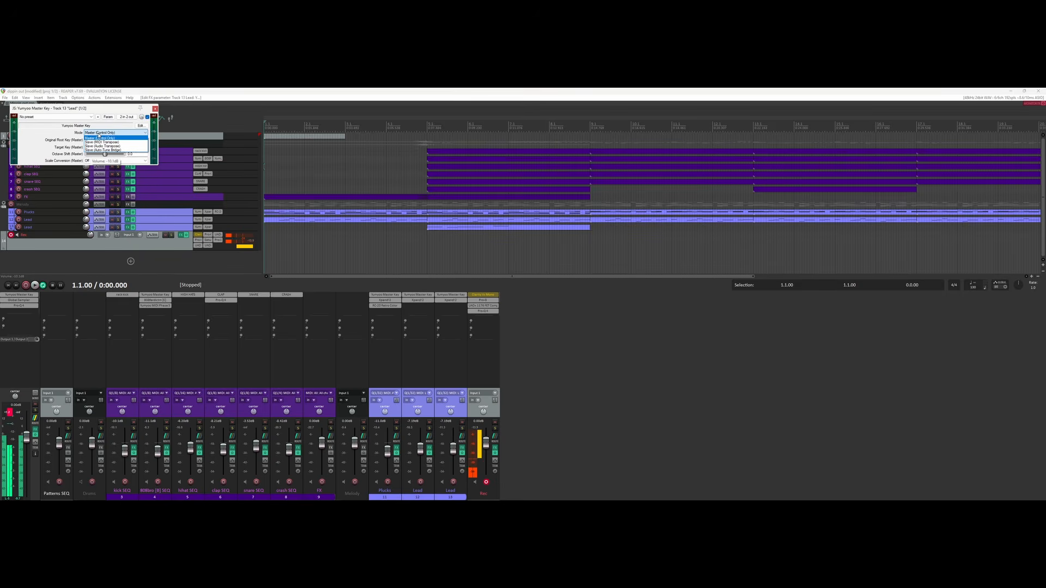
pyautogui.click(101, 143)
pyautogui.click(155, 110)
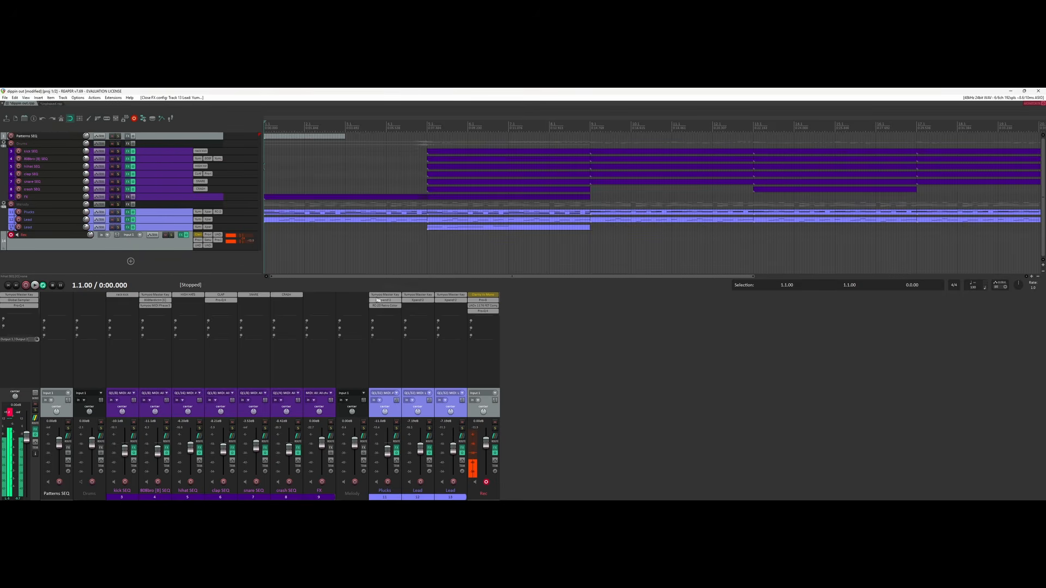
# Copy Yumyoo Master Key onto the 808bro track and check its mode, leaving it unchanged.
pyautogui.moveTo(385, 294); pyautogui.dragTo(399, 296)
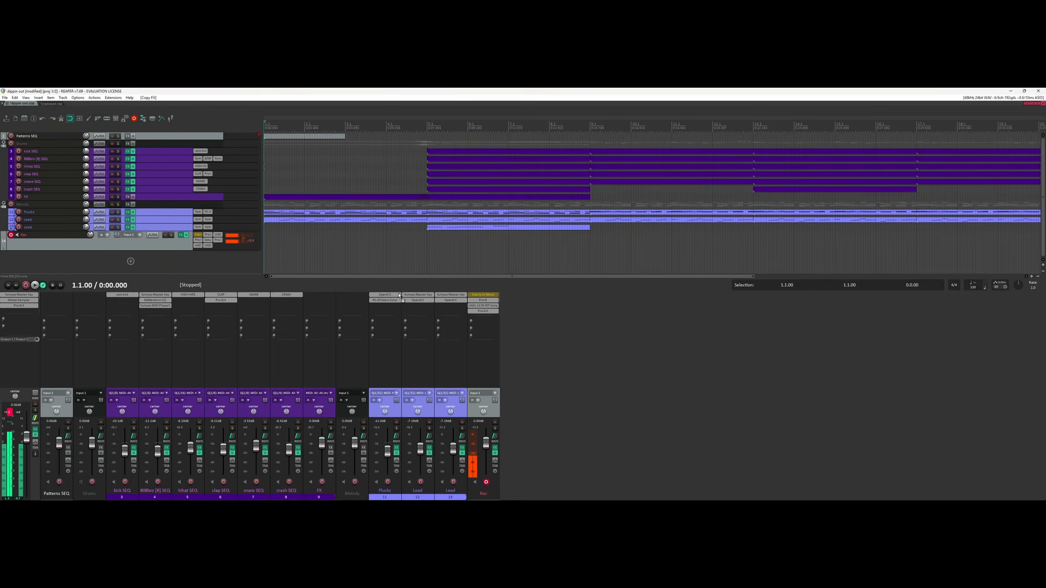
pyautogui.click(156, 295)
pyautogui.click(371, 303)
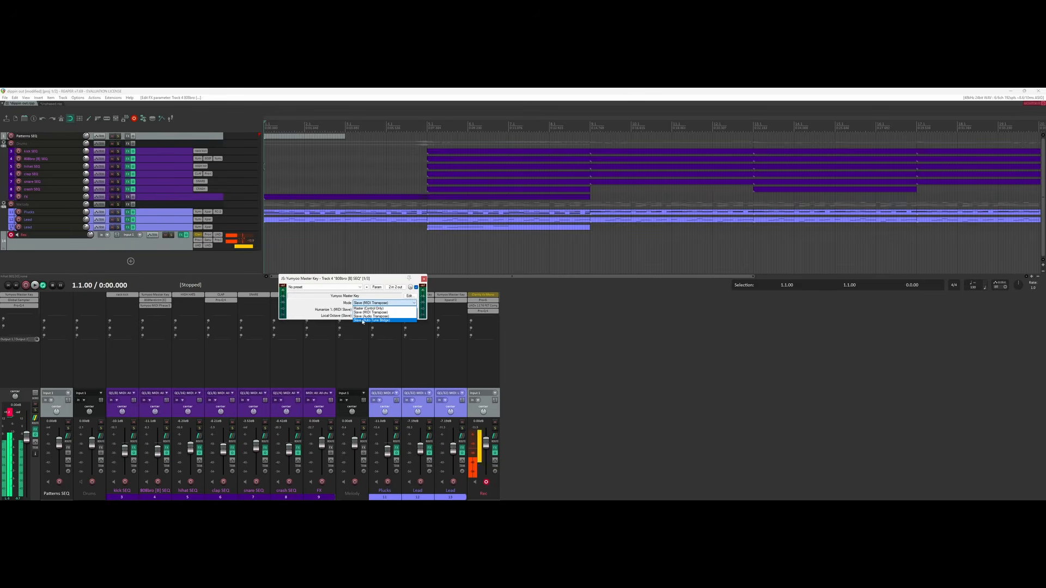
pyautogui.click(424, 279)
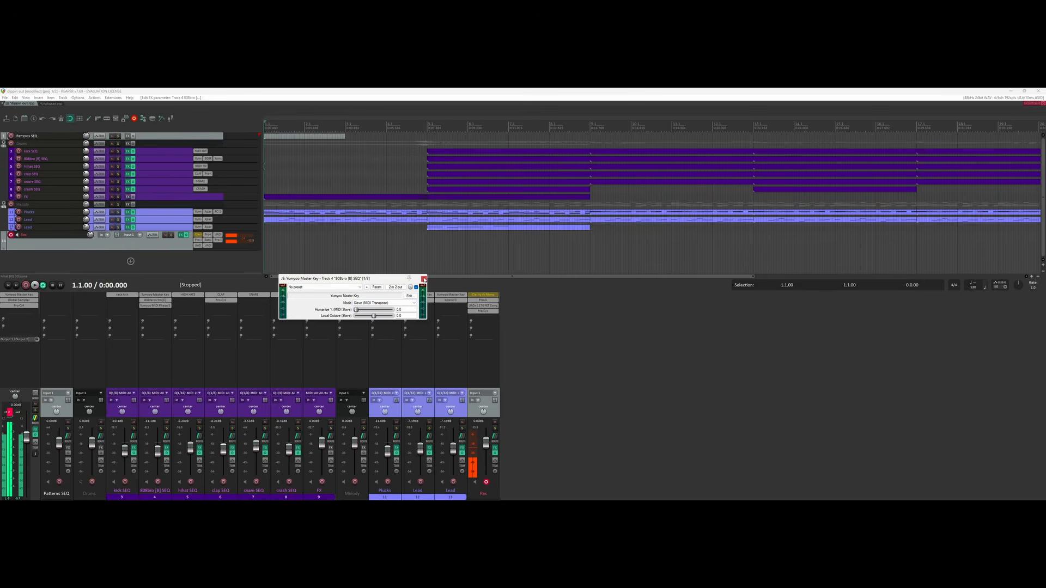
pyautogui.click(424, 280)
# Copy Yumyoo Master Key onto the Rec track and set it to Slave (Auto-Tune Bridge).
pyautogui.moveTo(422, 295); pyautogui.dragTo(496, 297)
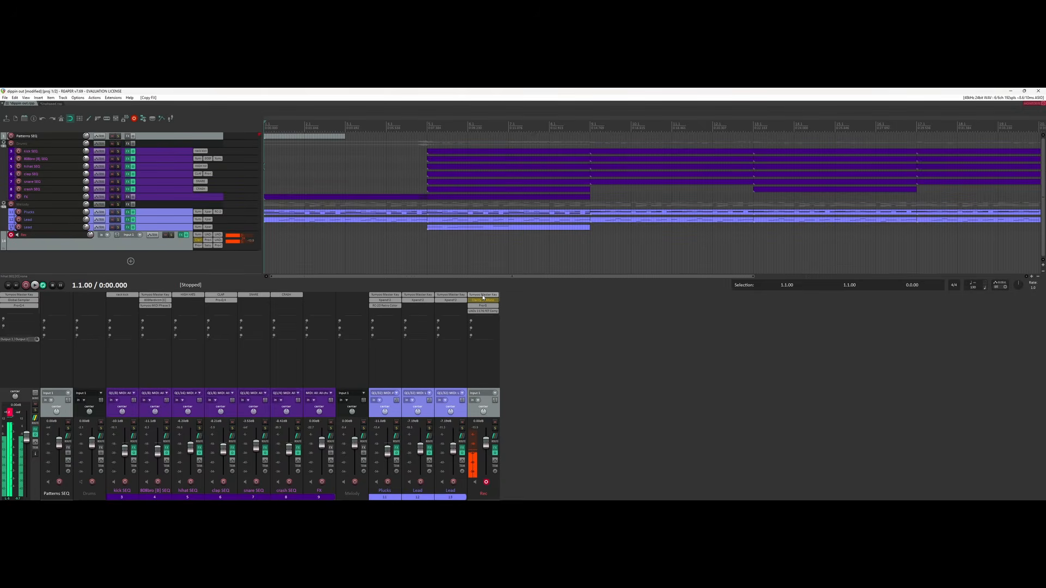
pyautogui.click(483, 296)
pyautogui.click(116, 132)
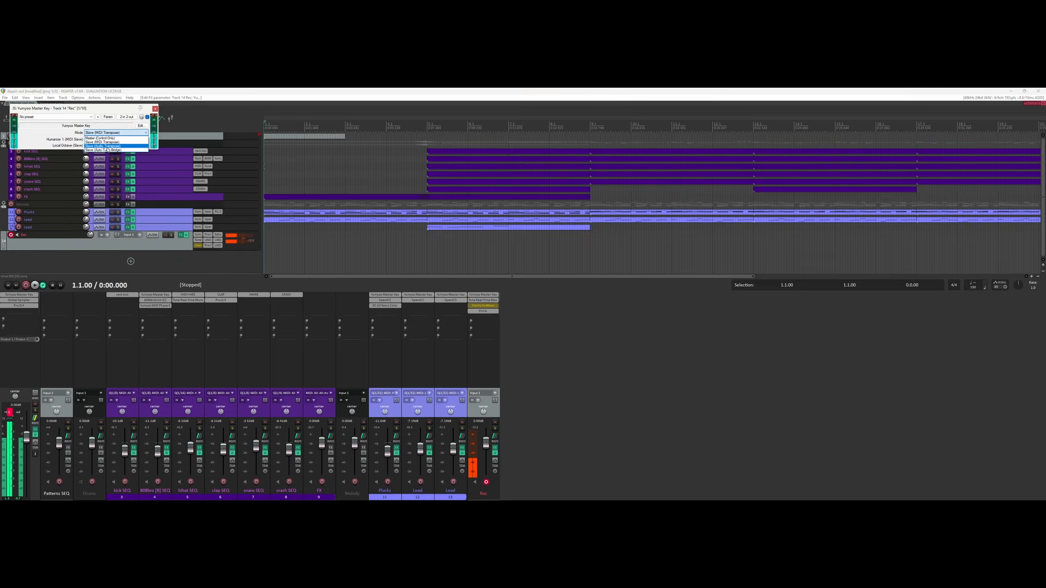
pyautogui.click(108, 150)
pyautogui.click(155, 109)
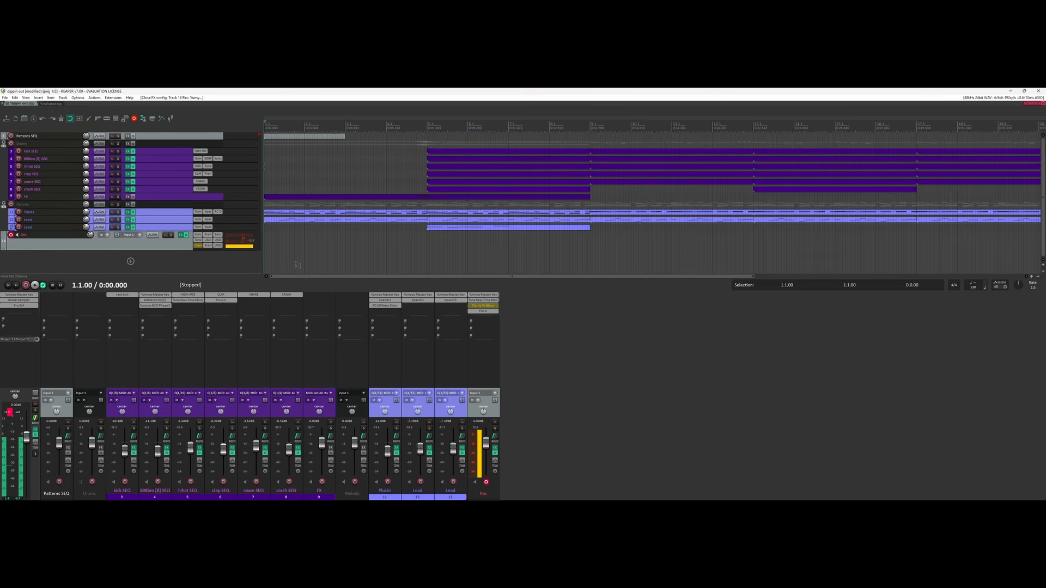
pyautogui.click(486, 301)
# Link Waves Tune's Scale Root to Yumyoo Master Key: Received Key via parameter modulation.
pyautogui.moveTo(129, 110); pyautogui.dragTo(407, 261)
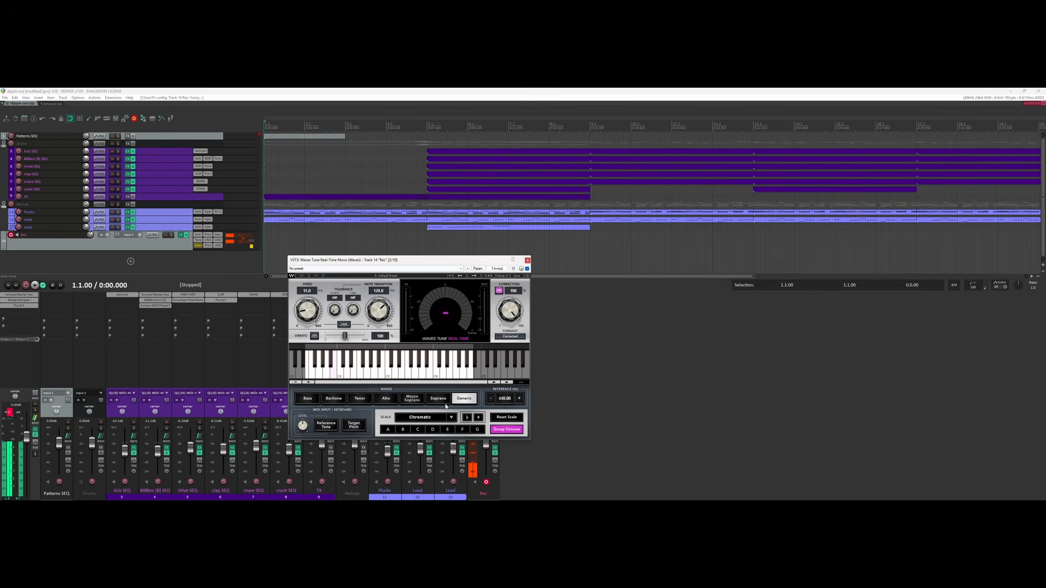
pyautogui.click(478, 269)
pyautogui.click(518, 297)
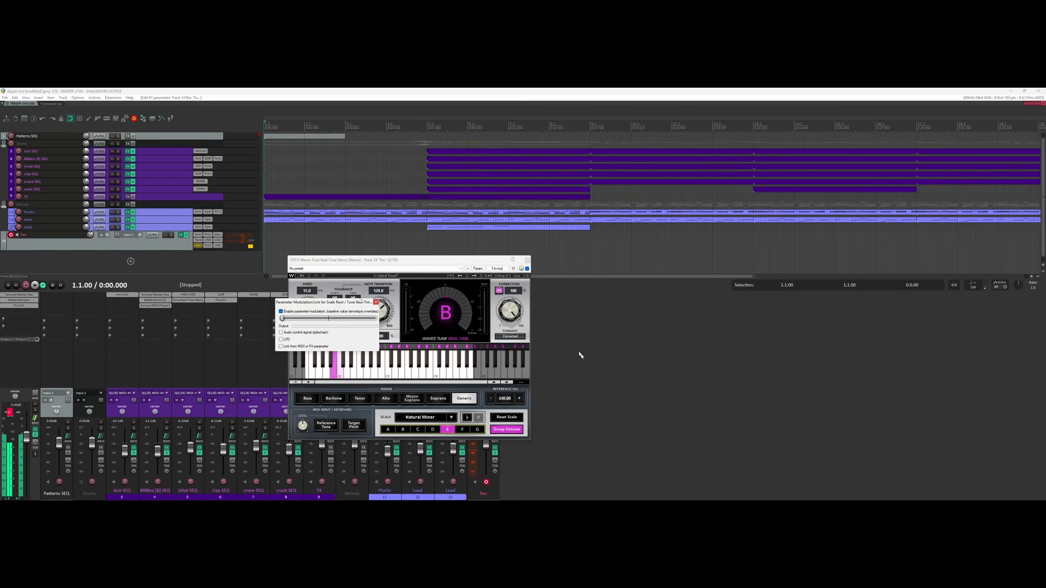
pyautogui.click(296, 348)
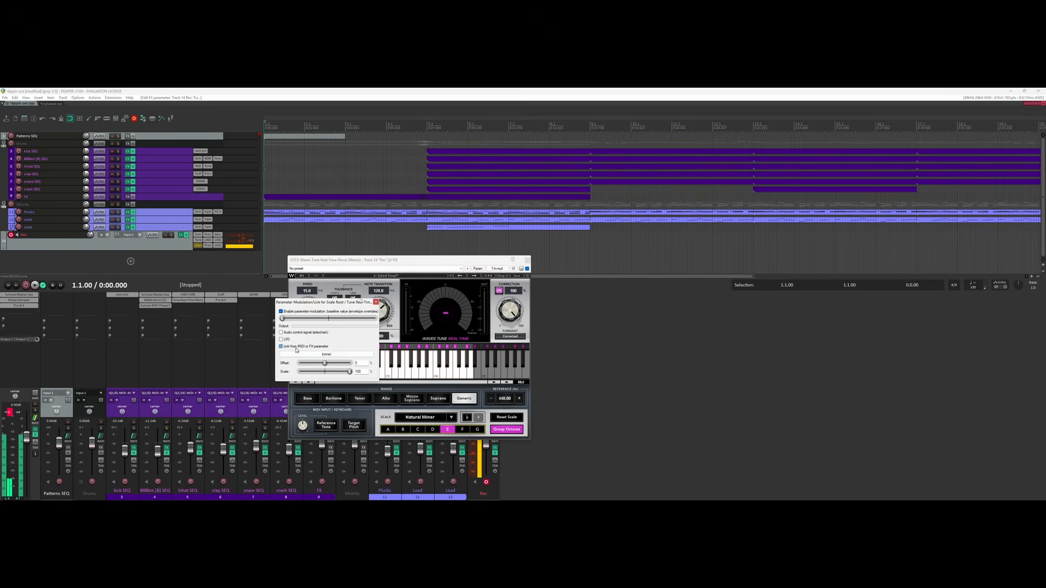
pyautogui.click(324, 355)
pyautogui.moveTo(322, 370)
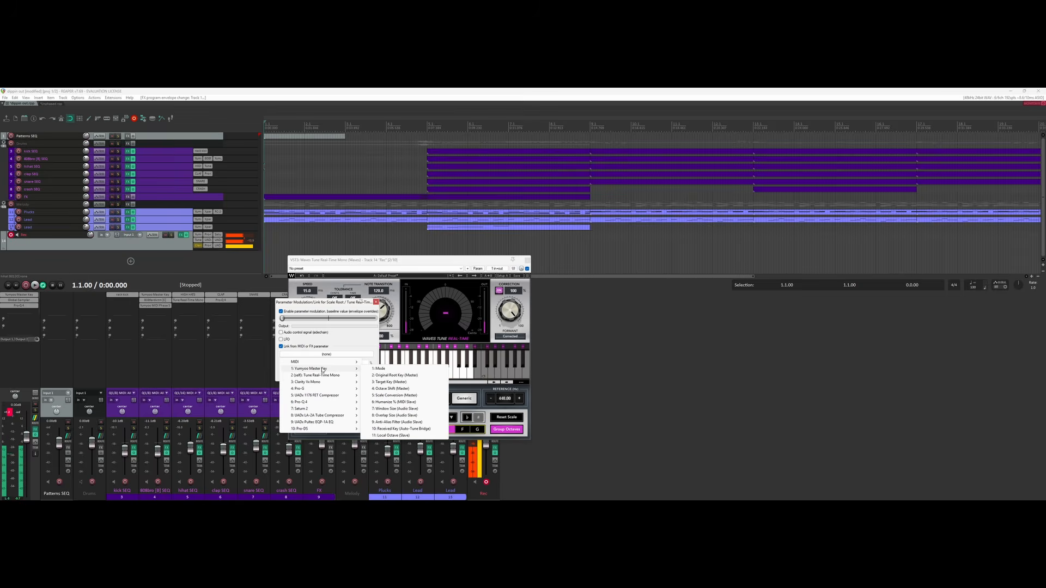
pyautogui.click(386, 429)
pyautogui.click(376, 302)
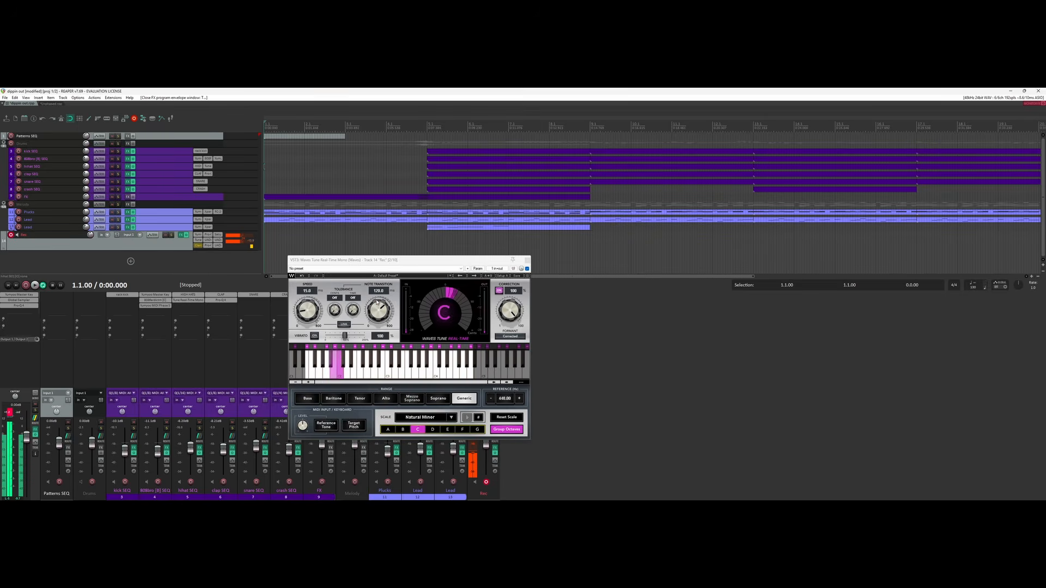
pyautogui.click(526, 260)
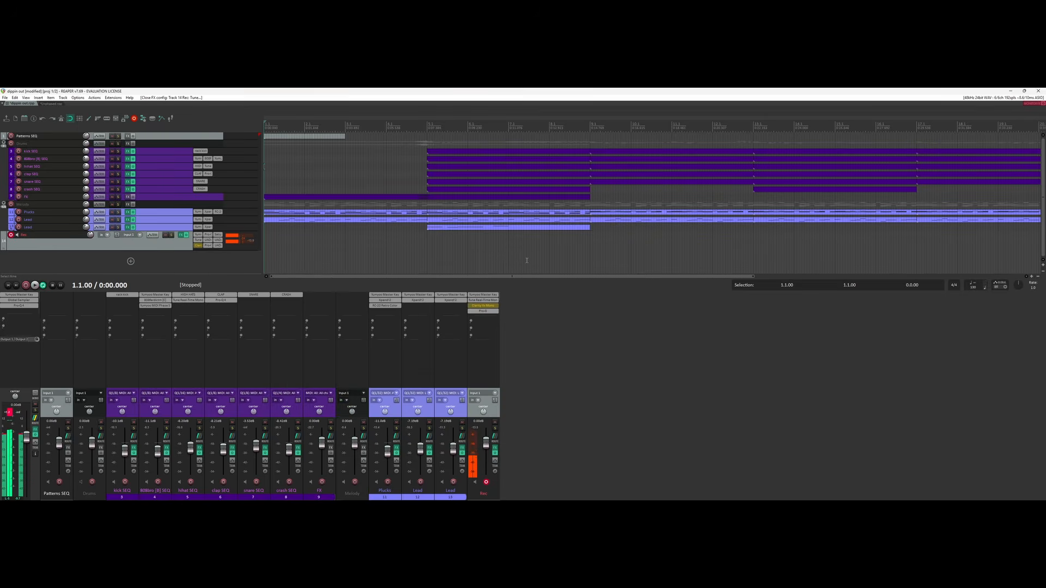
# Show Waves Tune's Scale Root parameter in the Rec track's controls.
pyautogui.click(488, 302)
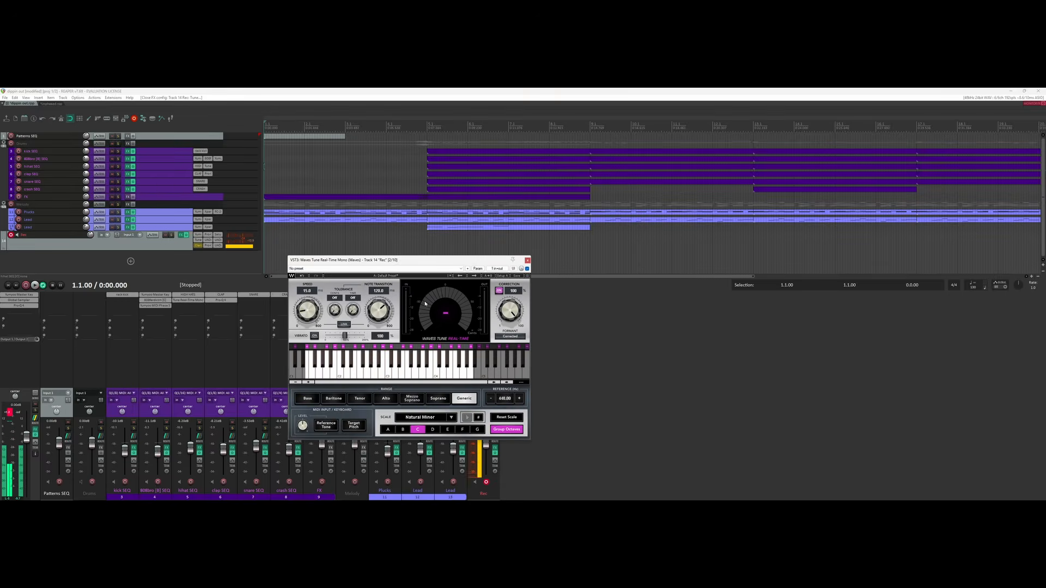
pyautogui.click(478, 269)
pyautogui.click(511, 283)
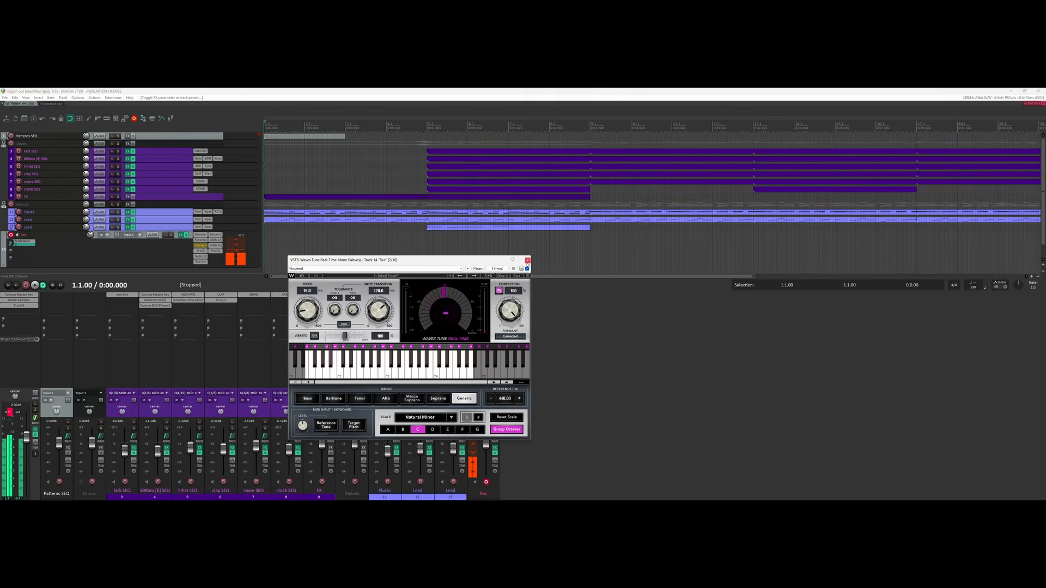
pyautogui.click(527, 261)
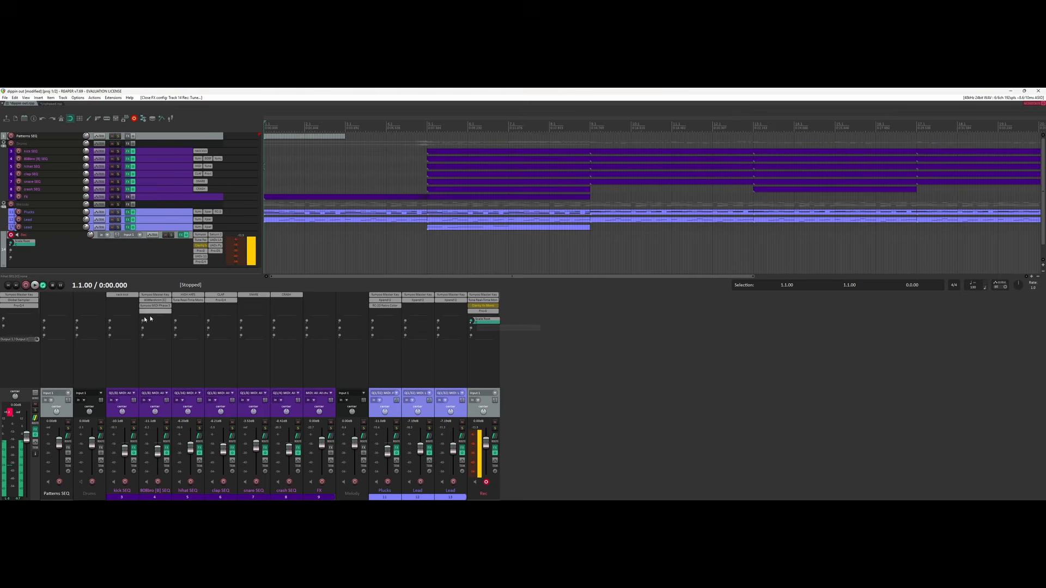
# Open the master Yumyoo Master Key plugin and show Target Key in the master track controls.
pyautogui.rightClick(23, 298)
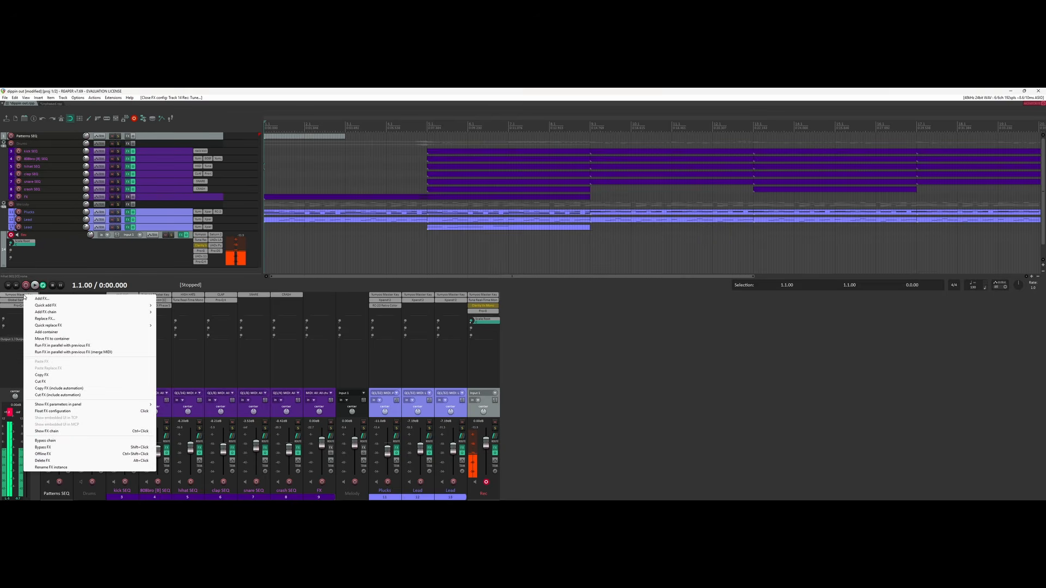
pyautogui.click(18, 296)
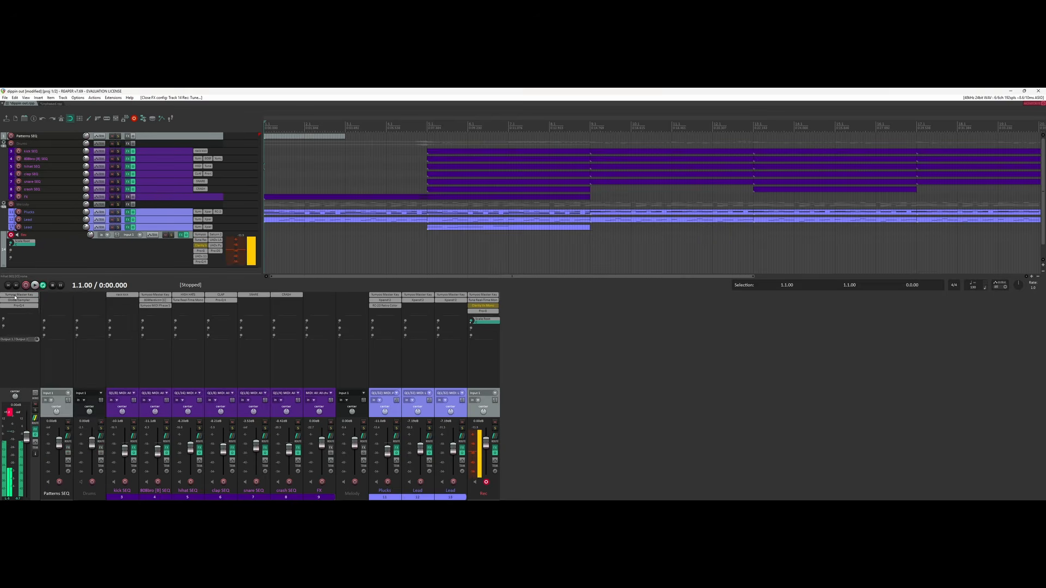
pyautogui.click(17, 296)
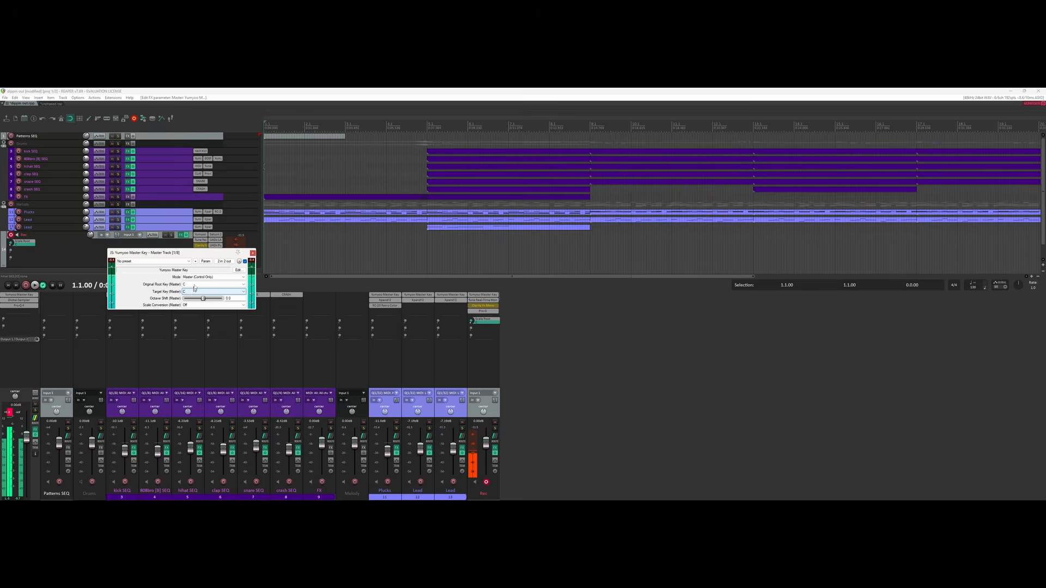
pyautogui.click(203, 263)
pyautogui.click(213, 275)
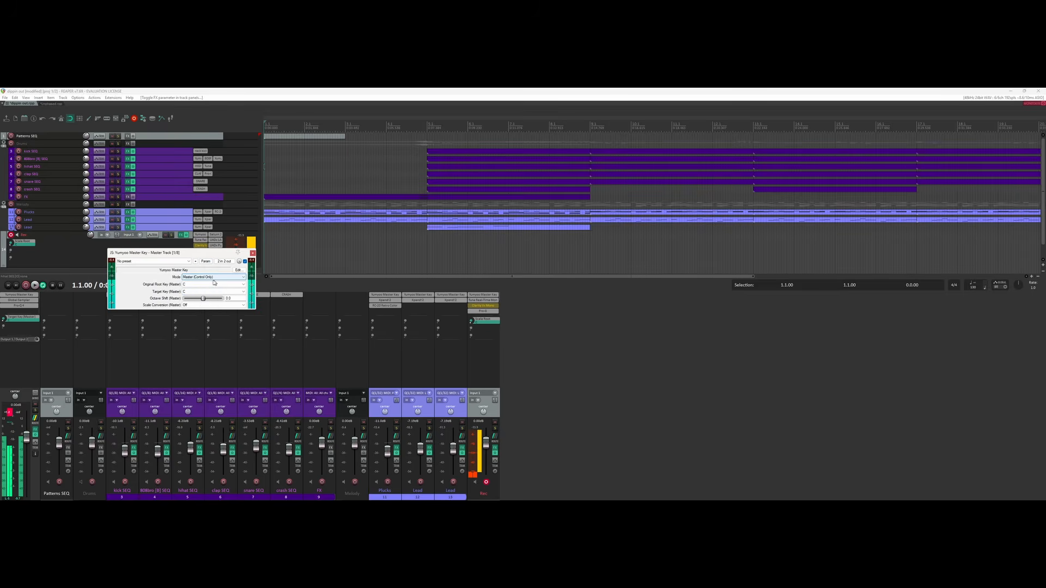
# Keep Master (Control Only) mode and set both Original Root Key and Target Key to F#.
pyautogui.click(202, 278)
pyautogui.click(195, 282)
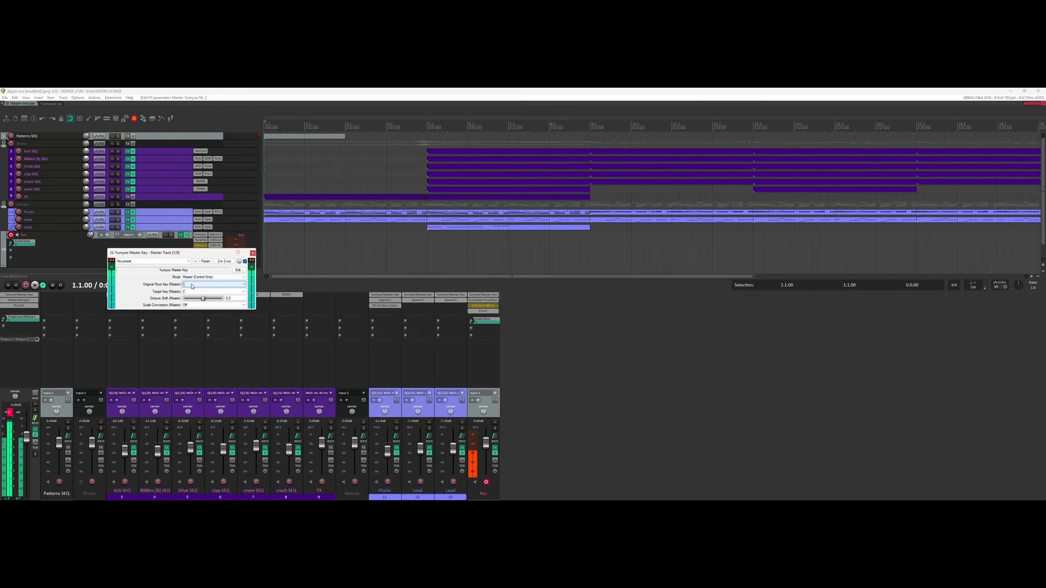
pyautogui.click(192, 286)
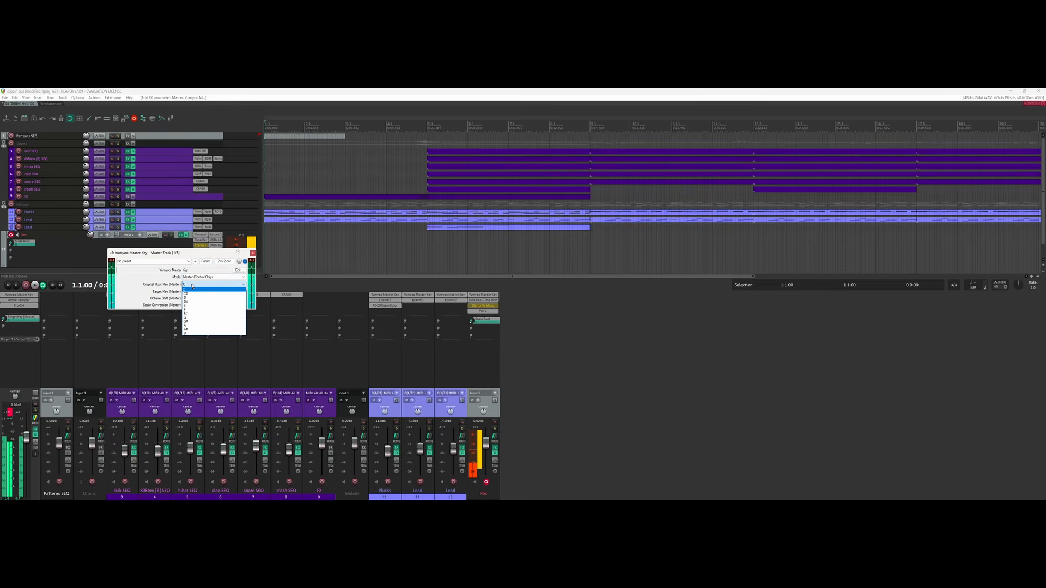
pyautogui.click(192, 315)
pyautogui.click(191, 292)
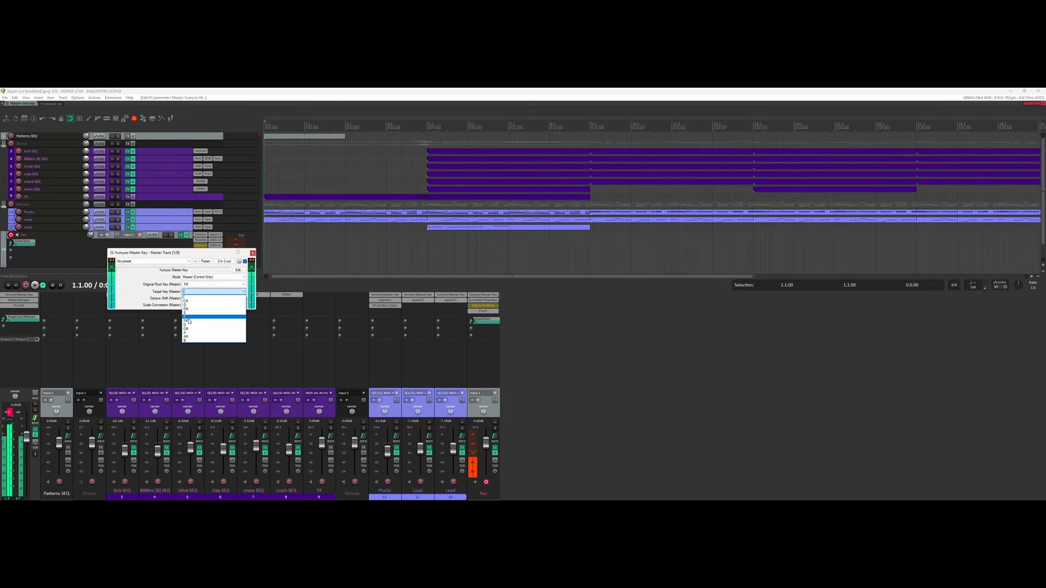
pyautogui.click(189, 321)
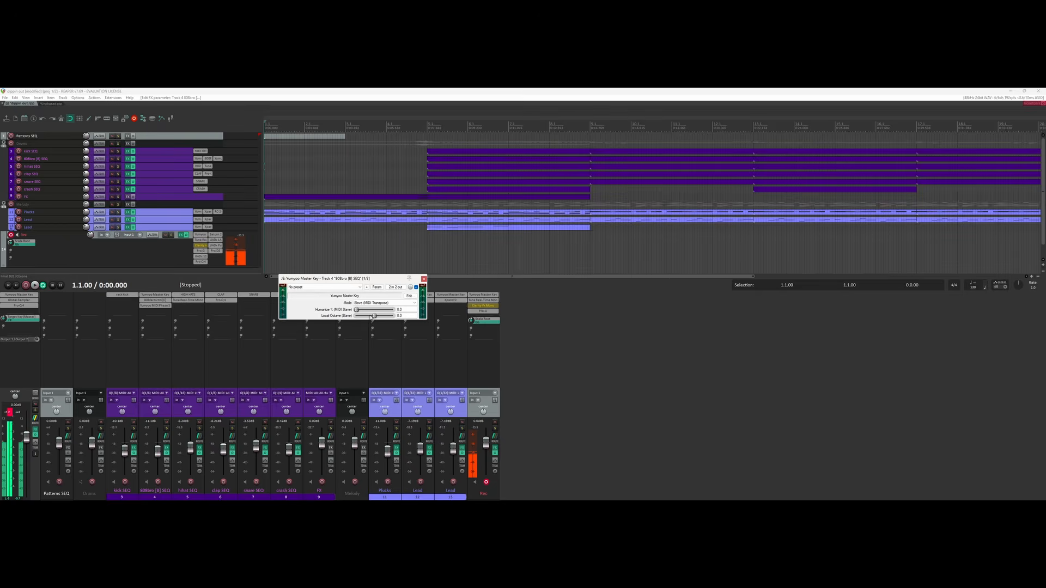
# Expose the Local Octave control, then shift Plucks down one octave and Lead up one octave.
pyautogui.click(377, 290)
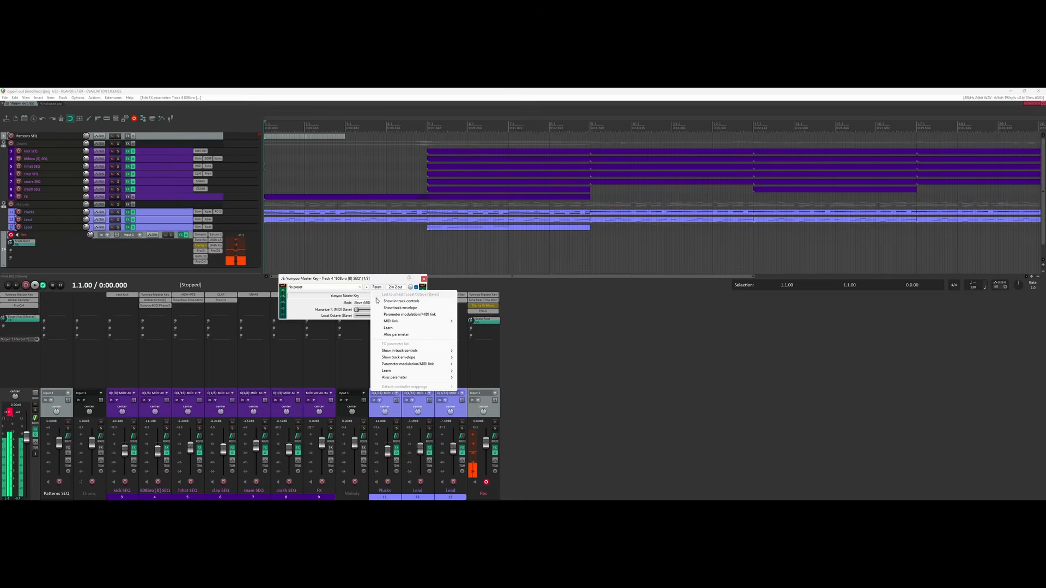
pyautogui.click(393, 302)
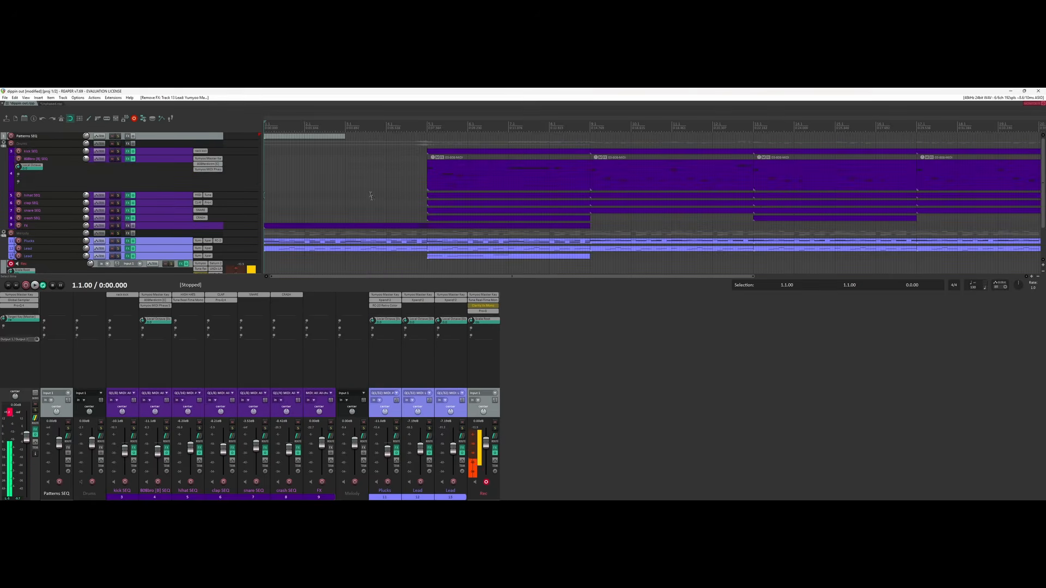
pyautogui.scroll(-3, 384, 180)
# Play the project from bar 4, then from the start, to hear the octave shifts.
pyautogui.click(328, 181)
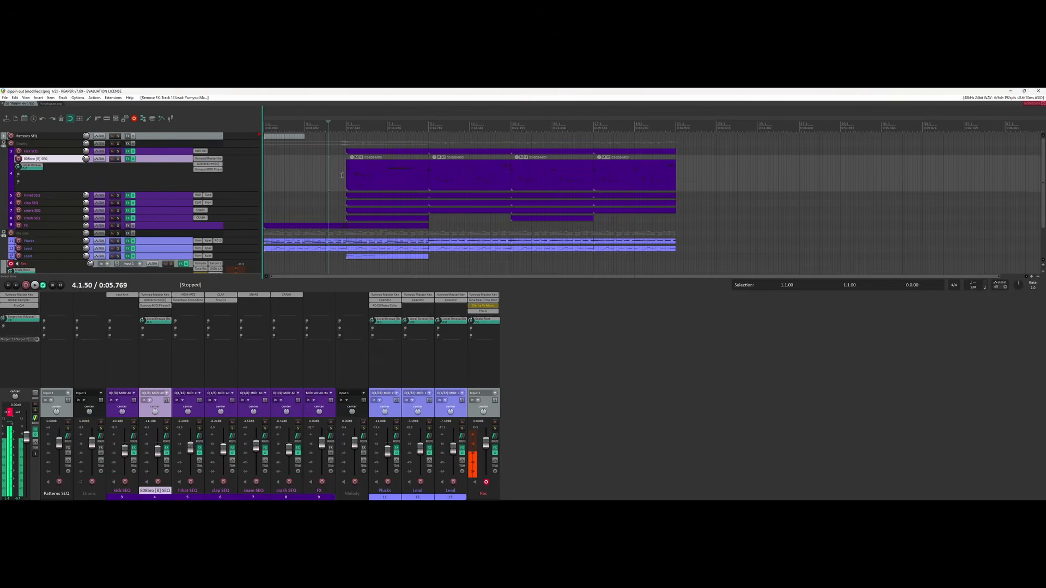
pyautogui.press('space')
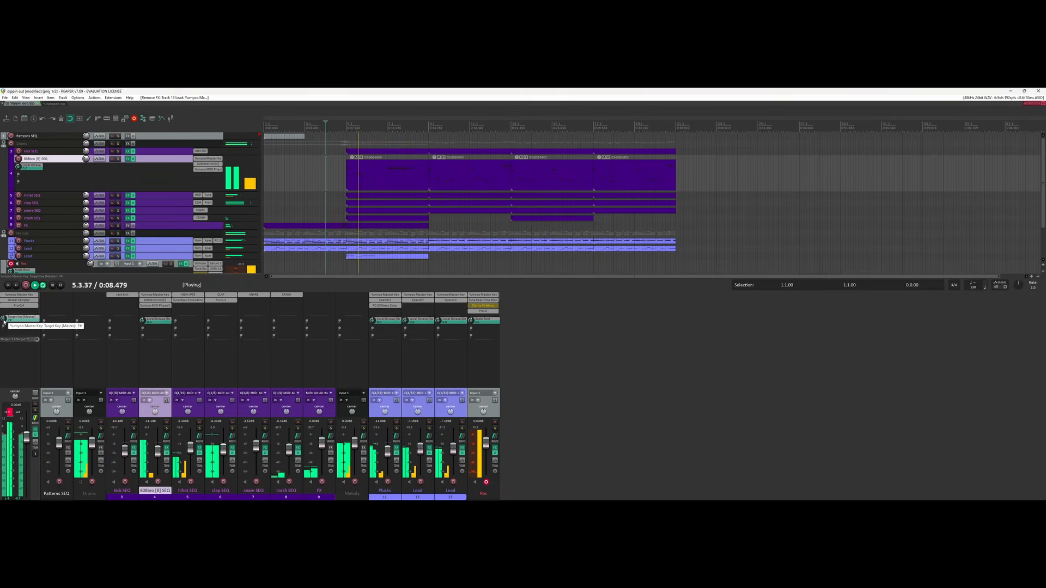
pyautogui.press('space')
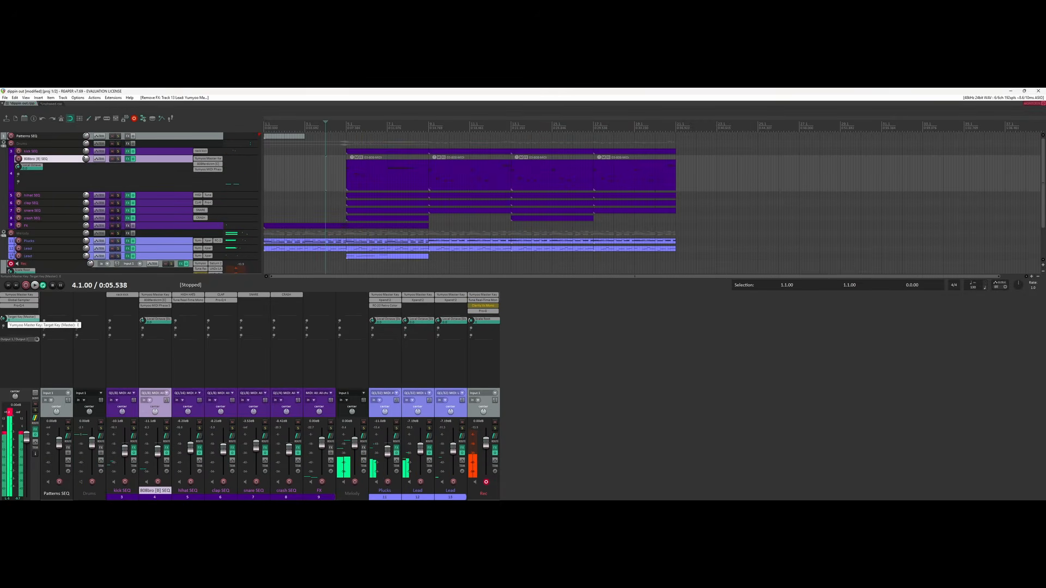
pyautogui.click(8, 286)
pyautogui.press('space')
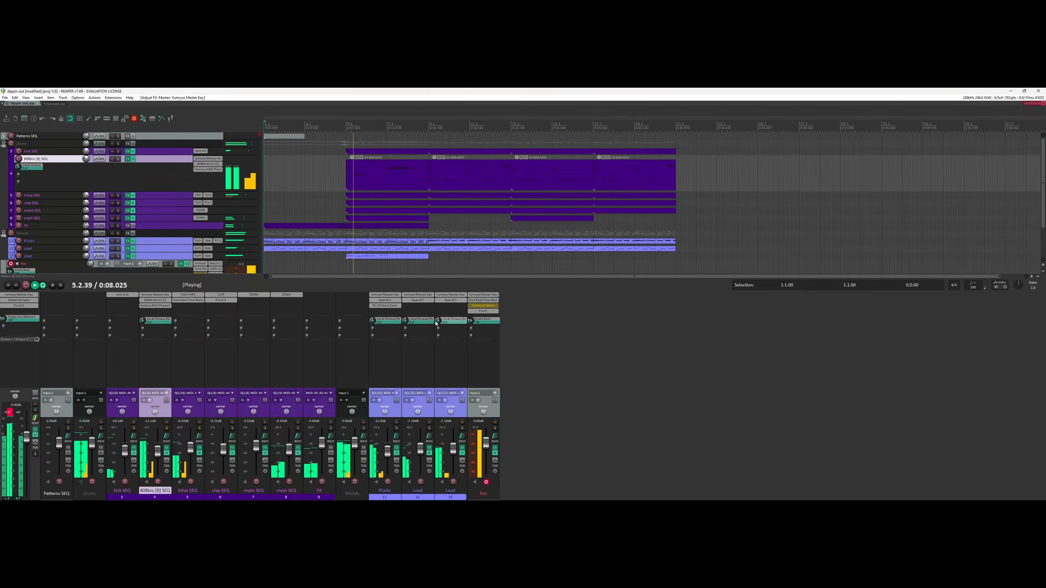
# Solo the Melody group and select the Melody track.
pyautogui.scroll(1, 406, 322)
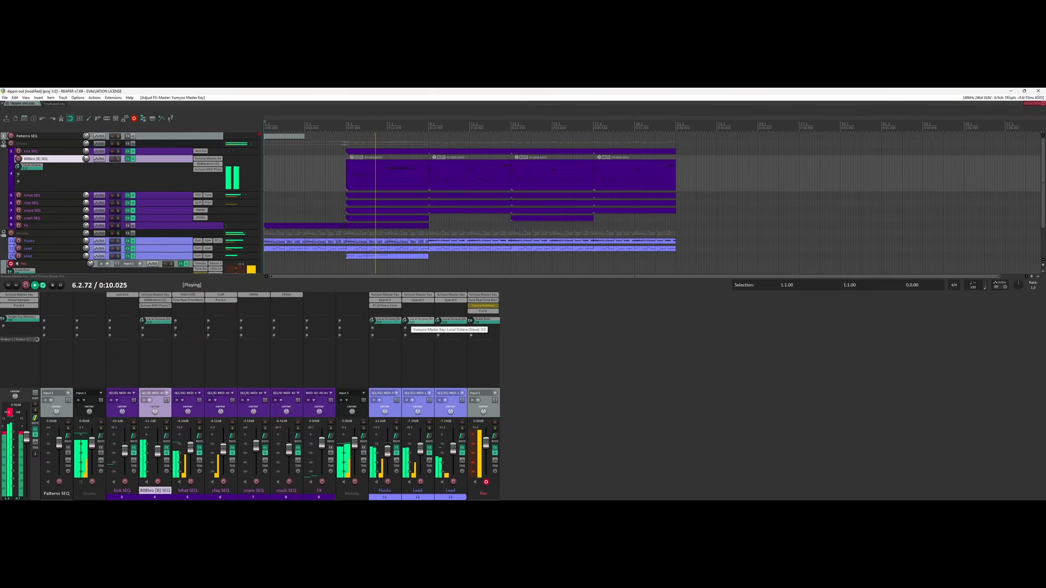
pyautogui.scroll(-1, 407, 324)
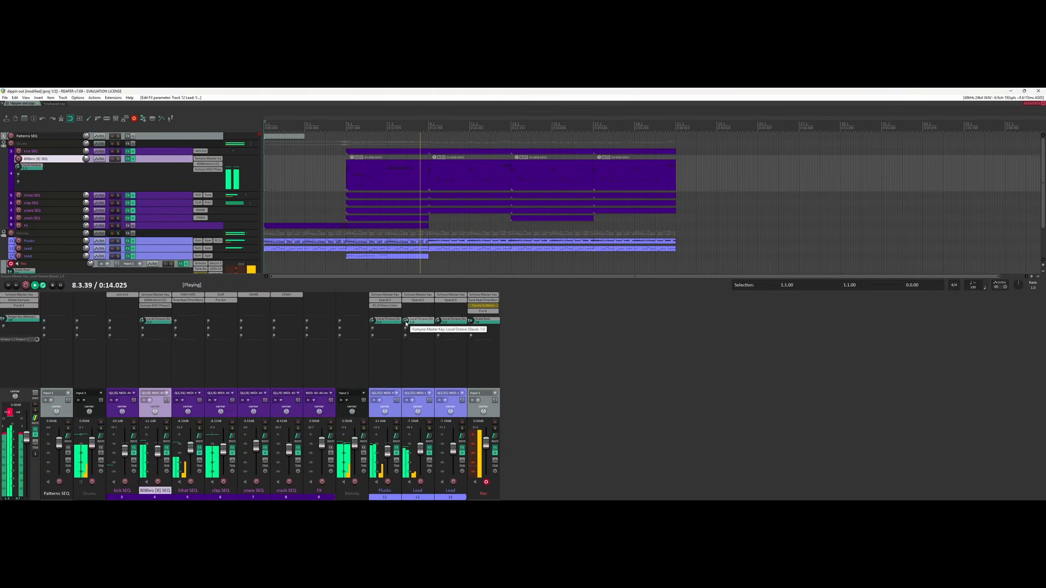
pyautogui.scroll(-1, 406, 323)
pyautogui.scroll(-1, 373, 323)
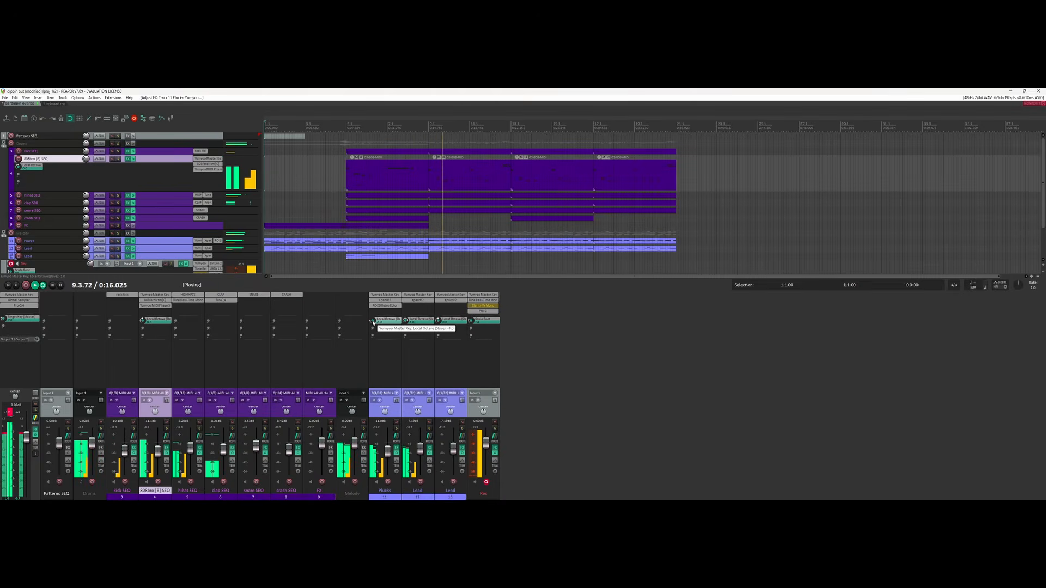
pyautogui.click(118, 233)
pyautogui.click(347, 234)
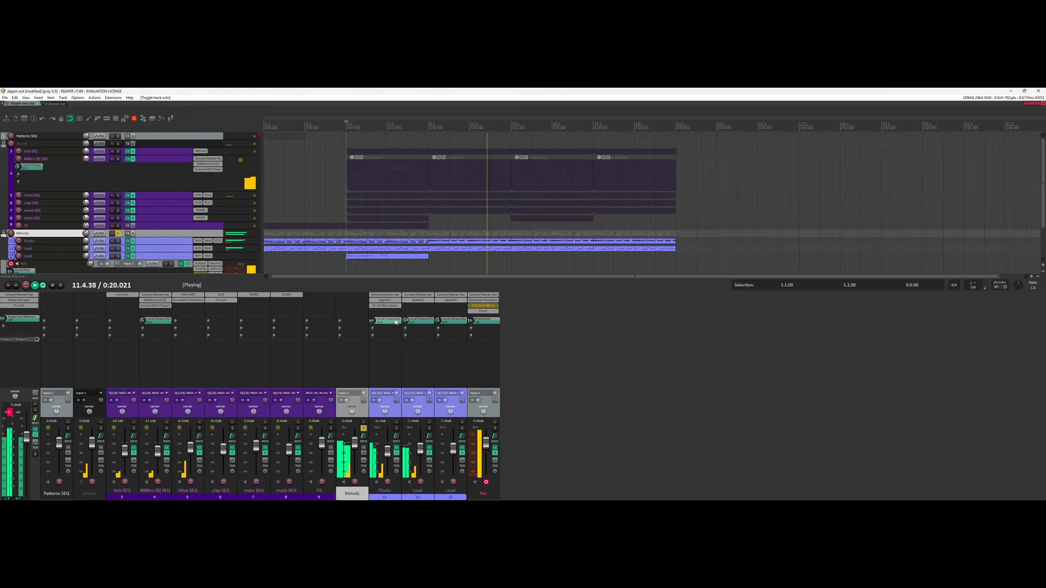
# Reset Plucks and Lead octaves to 0, set the second Lead to -1, unsolo Melody, and stop.
pyautogui.moveTo(372, 320)
pyautogui.mouseDown()
pyautogui.moveTo(373, 310)
pyautogui.moveTo(404, 341)
pyautogui.moveTo(372, 311)
pyautogui.mouseUp()
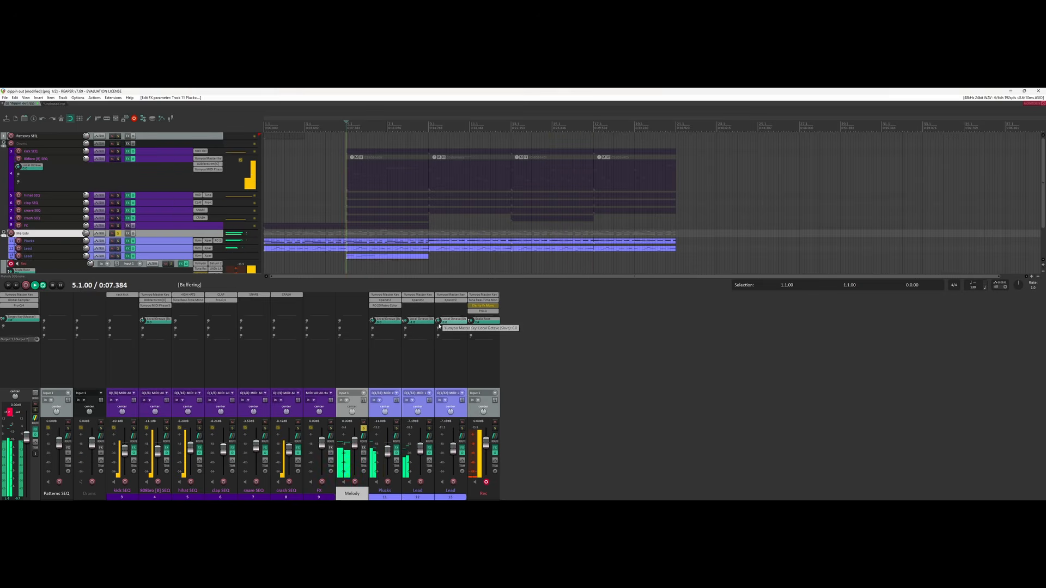
pyautogui.moveTo(439, 322); pyautogui.dragTo(439, 328)
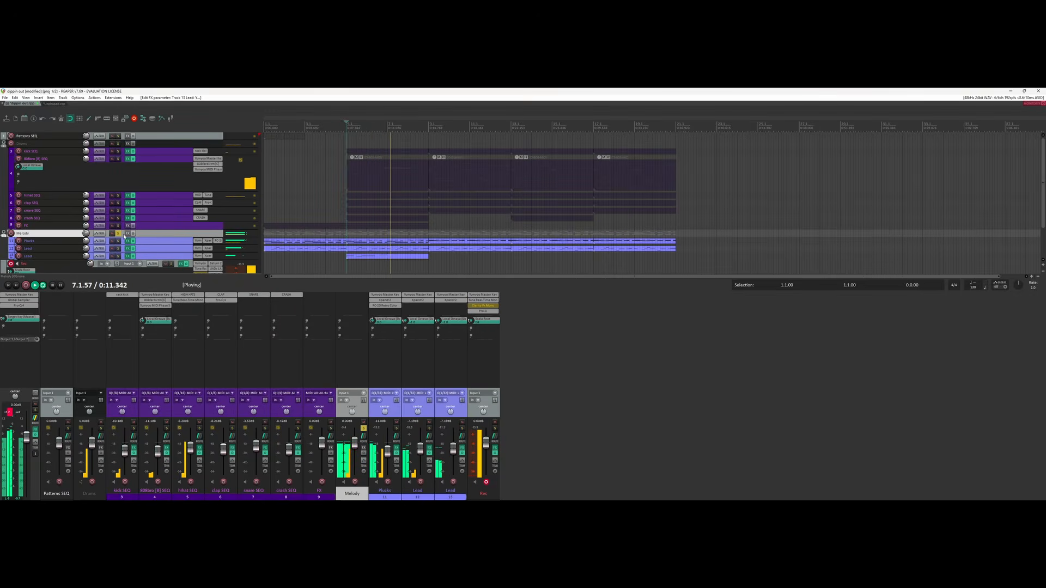
pyautogui.click(118, 234)
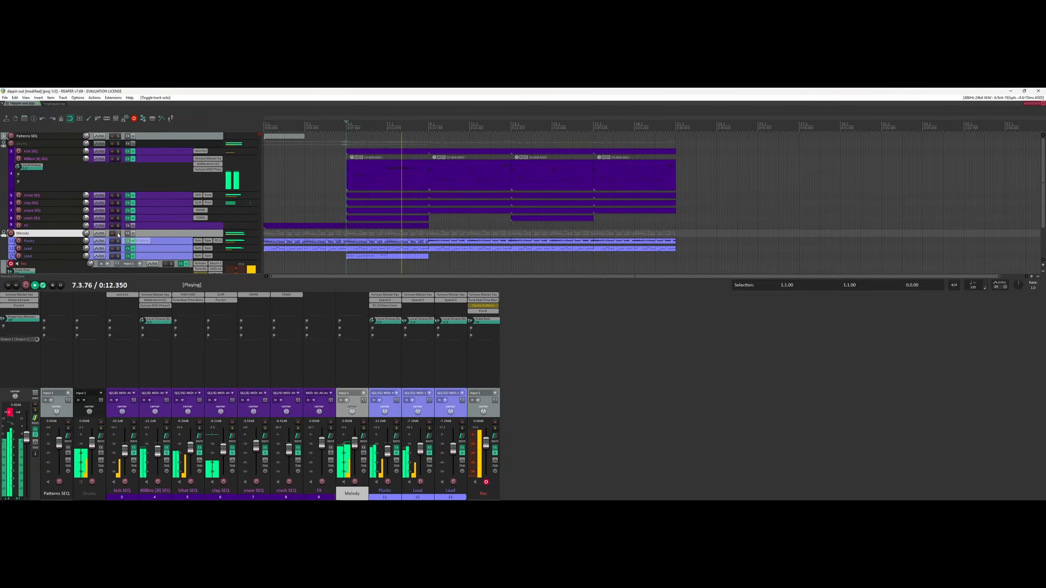
pyautogui.click(321, 175)
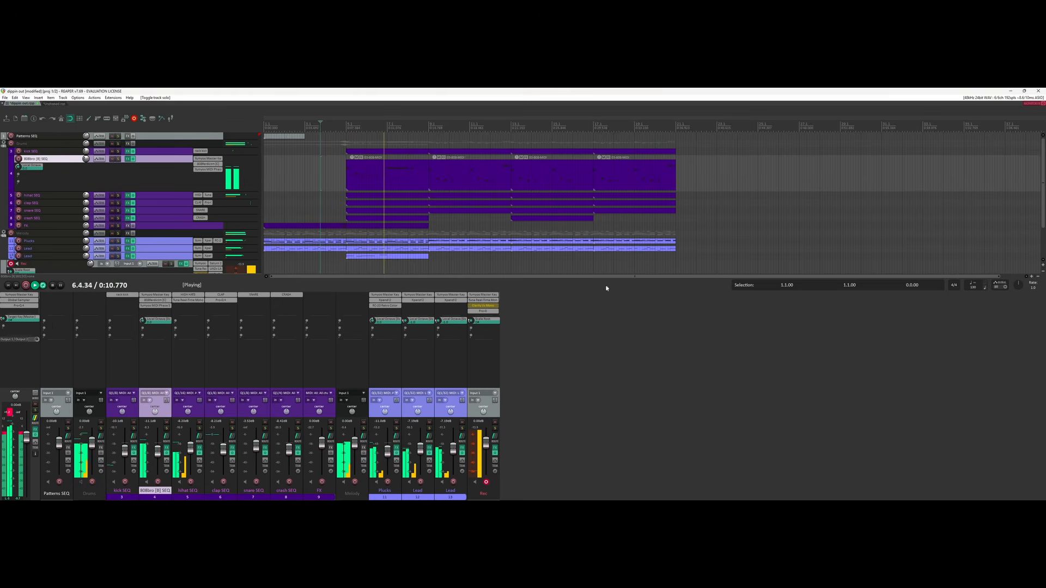
pyautogui.press('space')
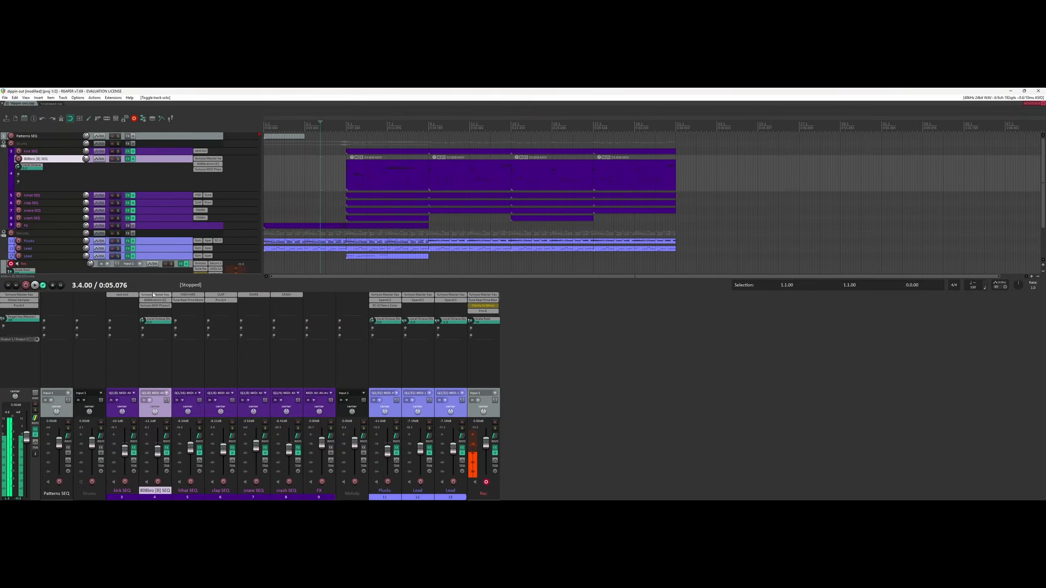
# Copy the Yumyoo Master Key onto hihat SEQ and set its Humanize to 100.
pyautogui.moveTo(181, 298); pyautogui.dragTo(189, 296)
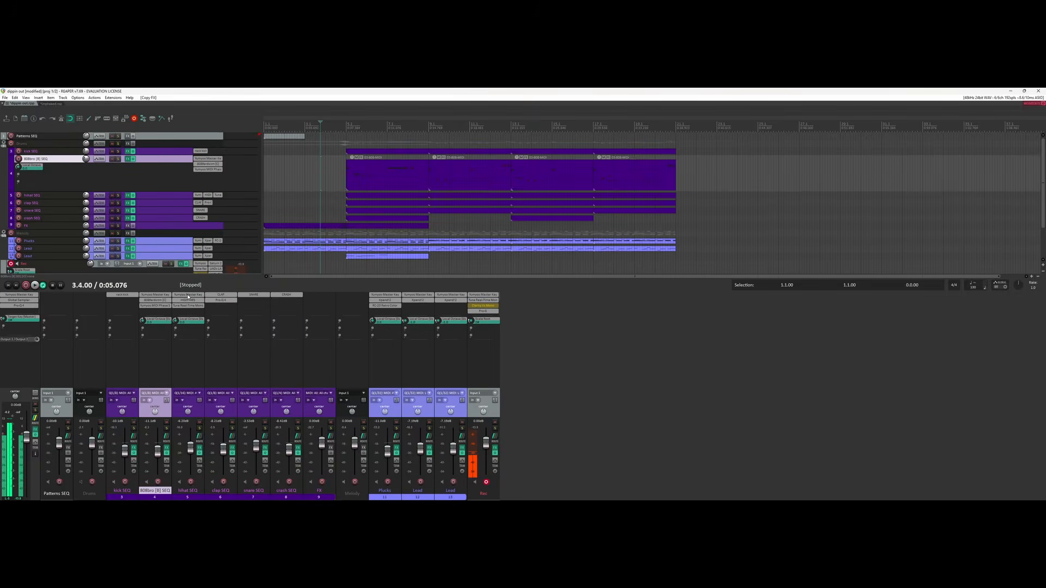
pyautogui.click(189, 297)
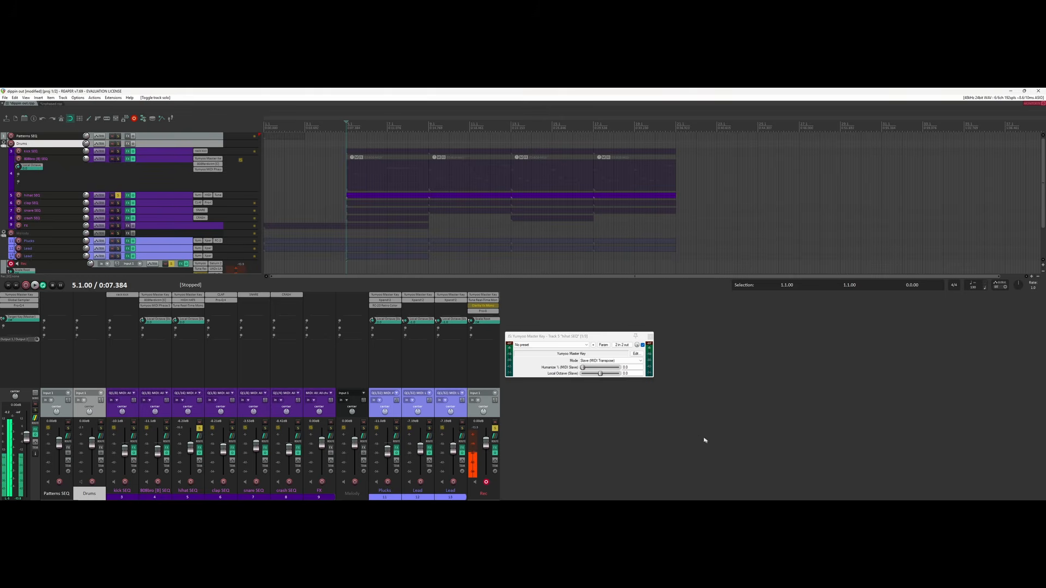
pyautogui.click(583, 368)
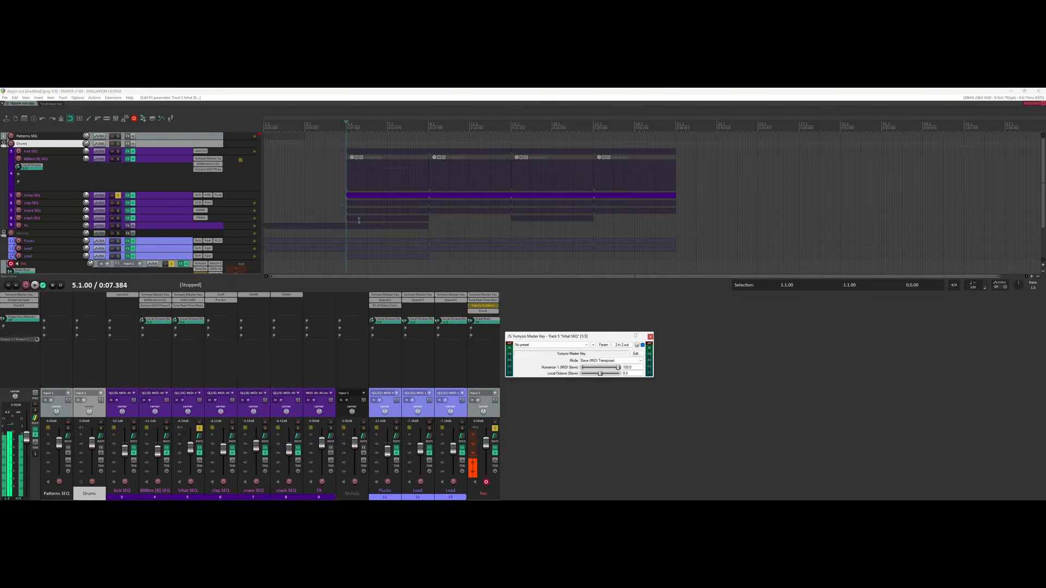
# Audition the humanized hihat SEQ, unsolo it for the full mix, then close the plugin window.
pyautogui.click(381, 195)
pyautogui.press('space')
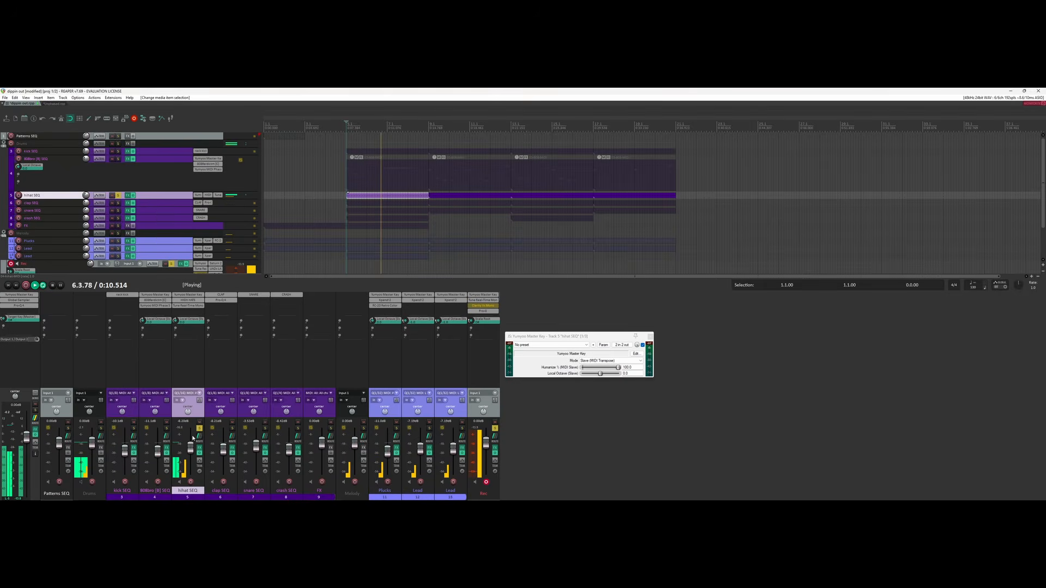
pyautogui.click(200, 428)
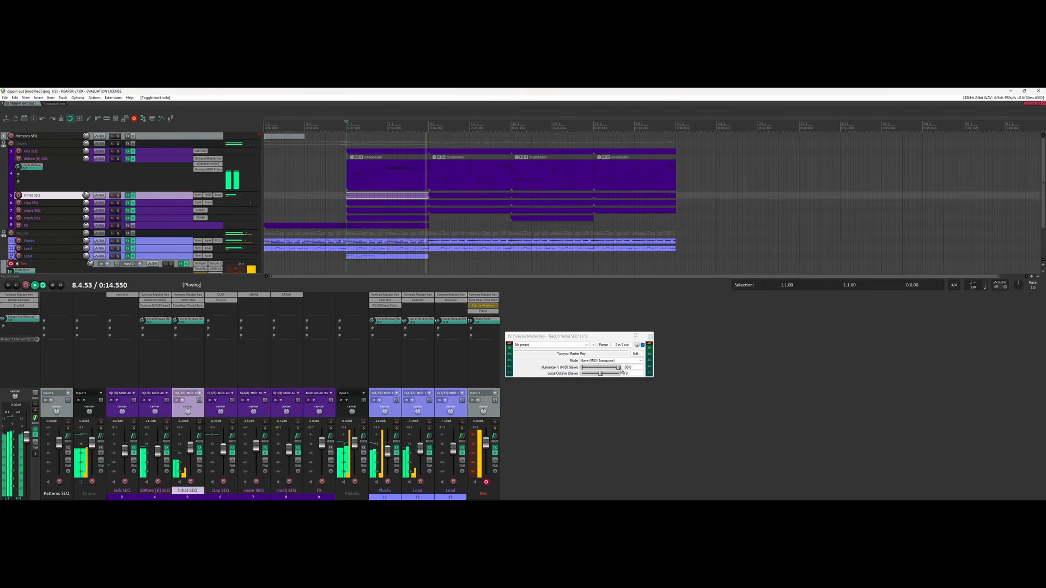
pyautogui.press('space')
pyautogui.click(650, 337)
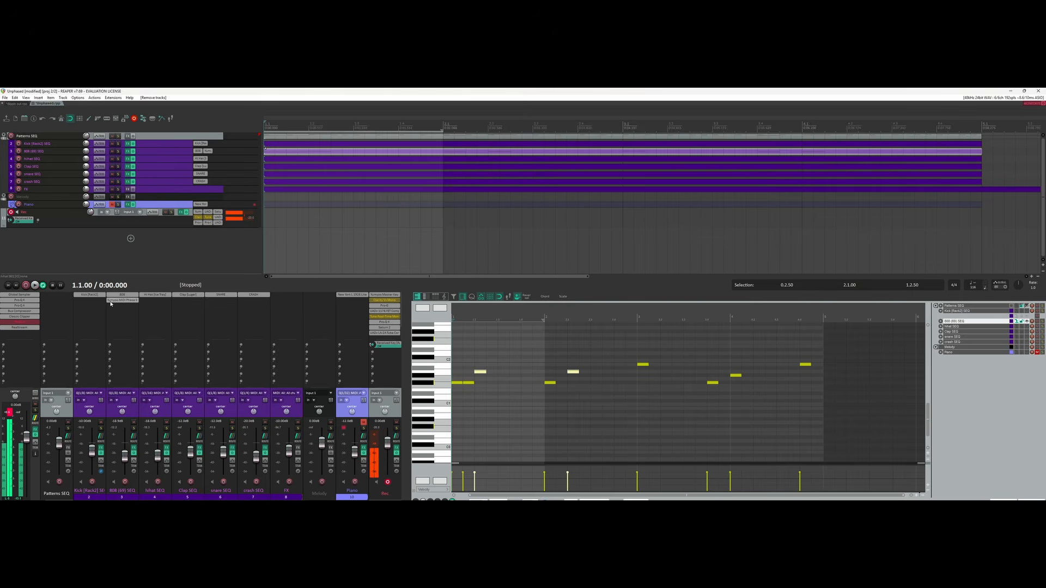
# Inspect the 808 (69) SEQ MIDI Phase Switch settings, clear the time selection, and zoom in.
pyautogui.click(110, 301)
pyautogui.moveTo(308, 267); pyautogui.dragTo(186, 344)
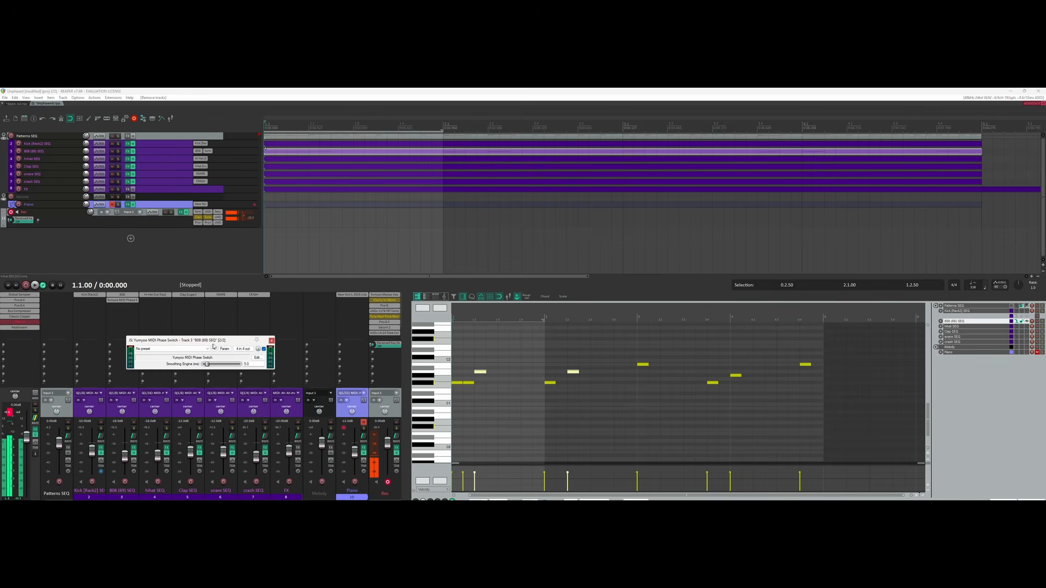
pyautogui.click(271, 341)
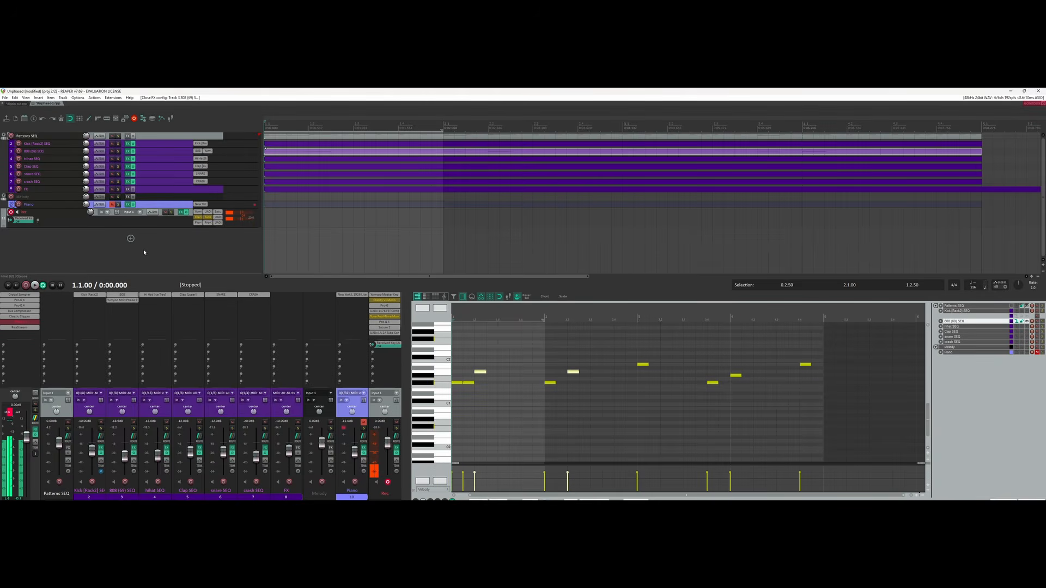
pyautogui.press('Escape')
pyautogui.scroll(3, 496, 355)
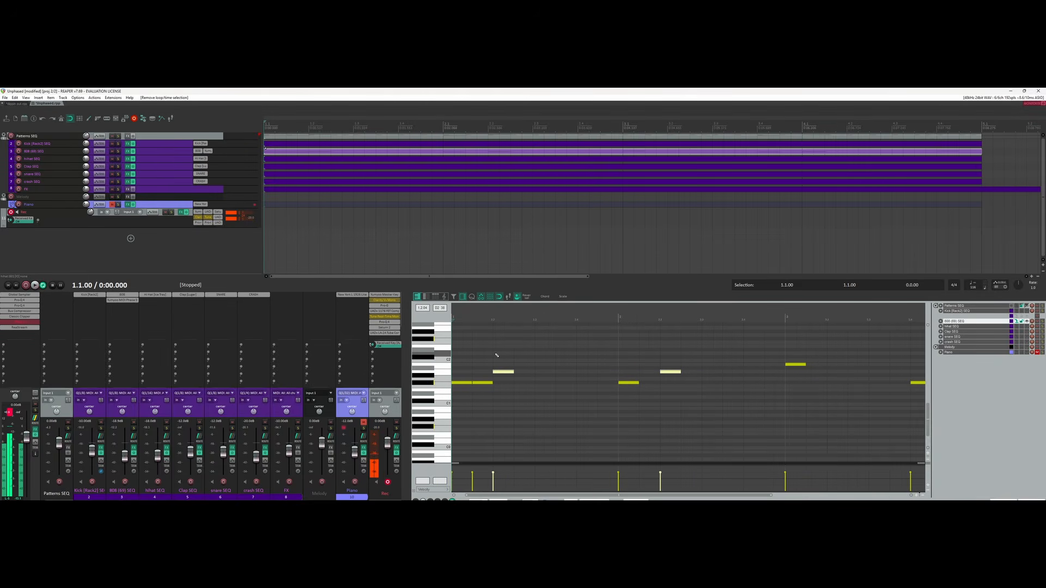
# Preview the 808 pattern, then select both A#1 notes in the MIDI editor.
pyautogui.click(505, 371)
pyautogui.press('space')
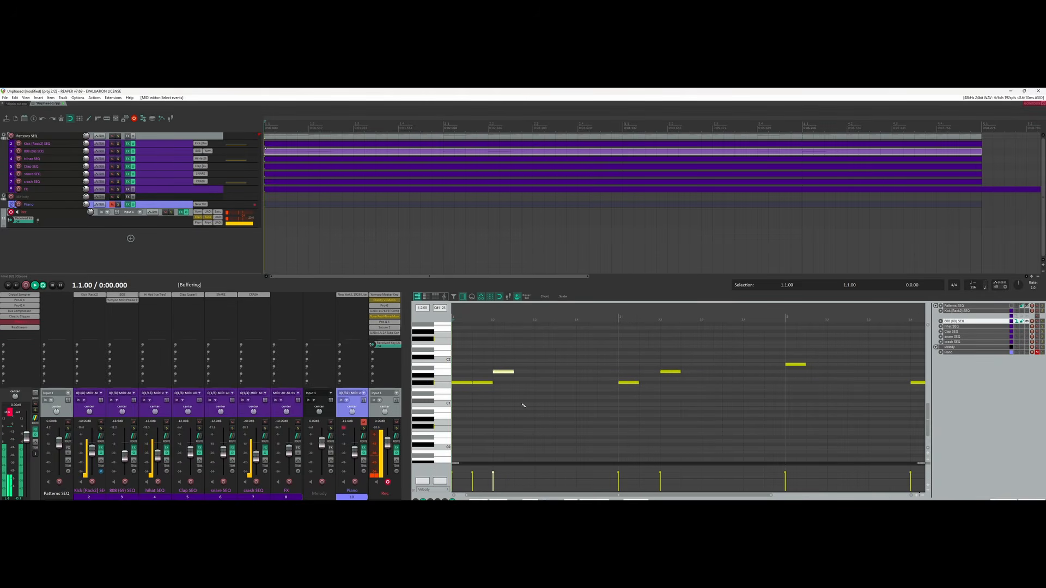
pyautogui.press('space')
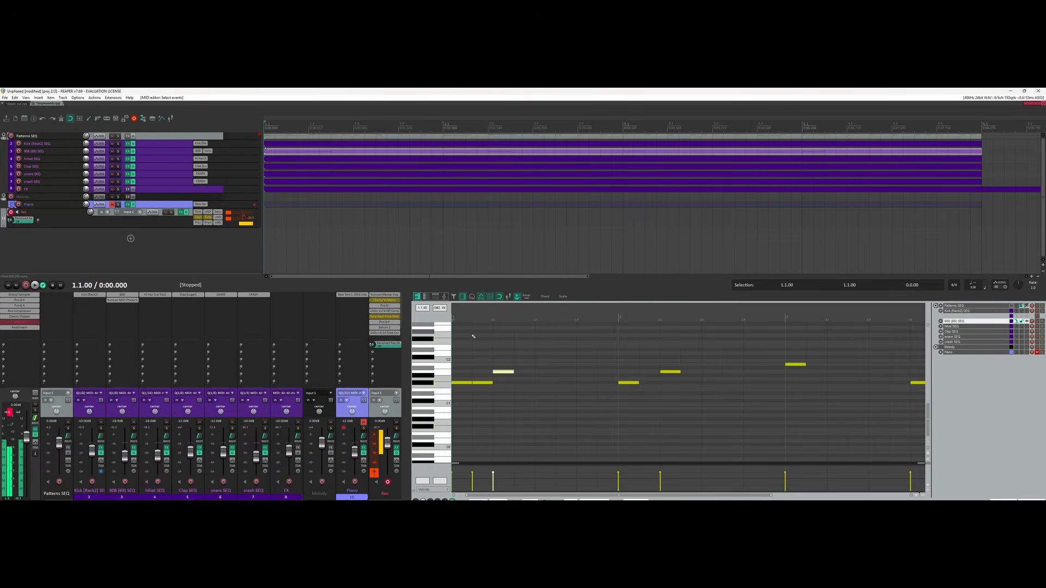
pyautogui.press('space')
pyautogui.press('space')
pyautogui.moveTo(482, 364); pyautogui.dragTo(468, 393)
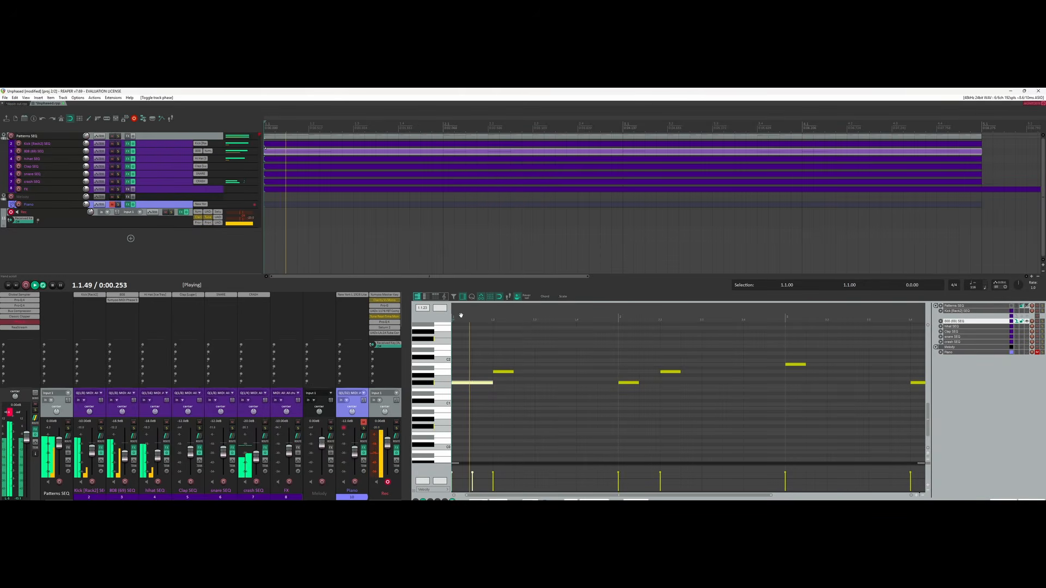
pyautogui.click(504, 372)
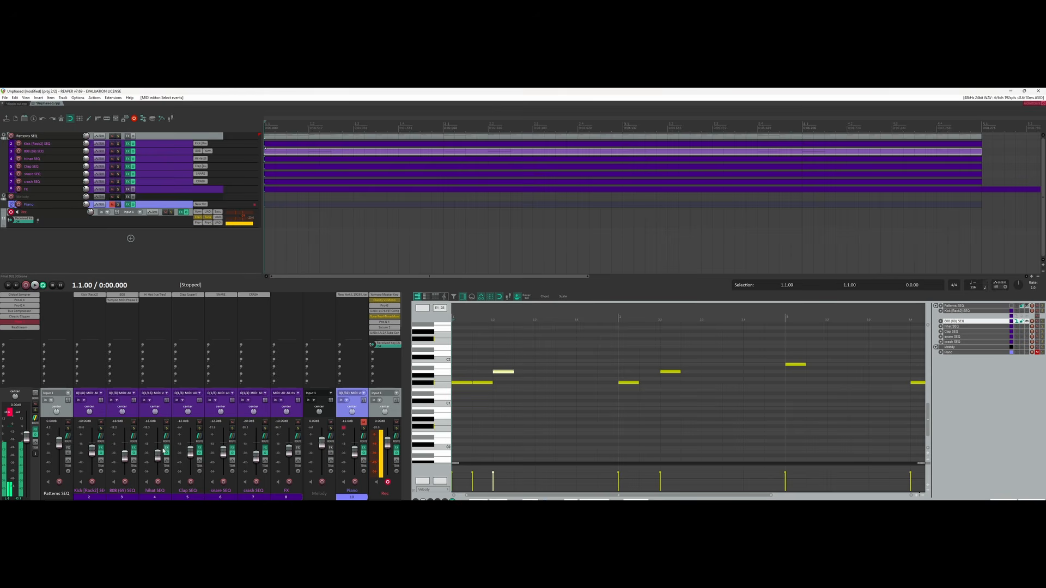
pyautogui.keyDown('ctrl'); pyautogui.click(425, 374); pyautogui.keyUp('ctrl')
pyautogui.moveTo(495, 360); pyautogui.dragTo(676, 379)
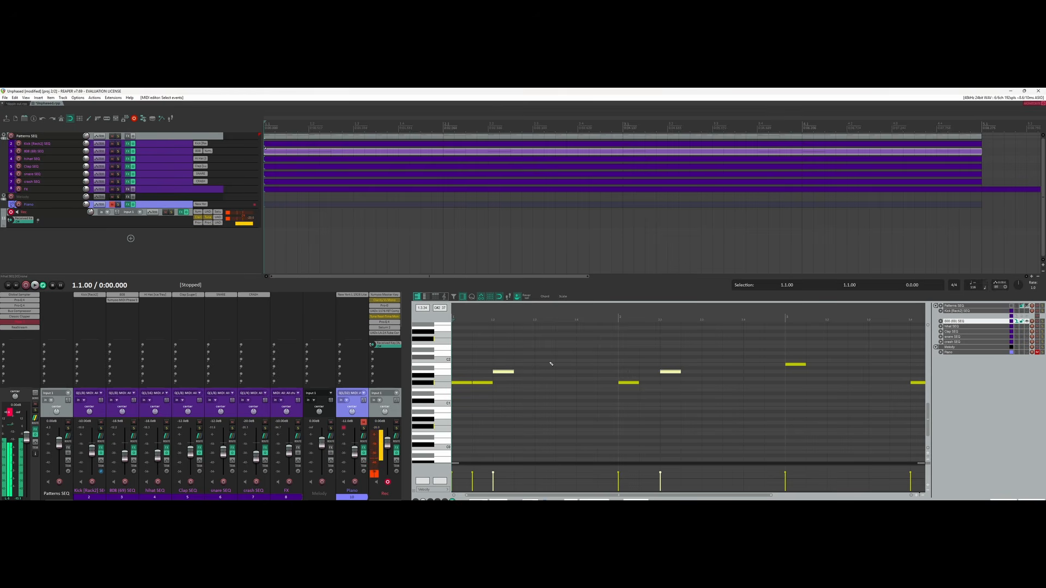
# Toggle the Yumyoo MIDI Phase Switch on the selected notes, listen, and zoom to content.
pyautogui.press('p')
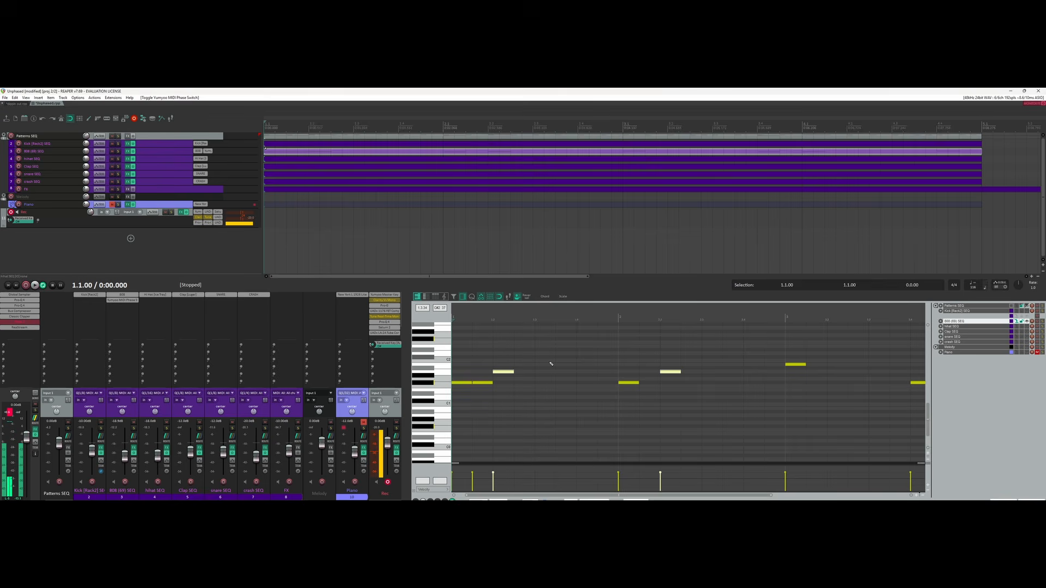
pyautogui.press('space')
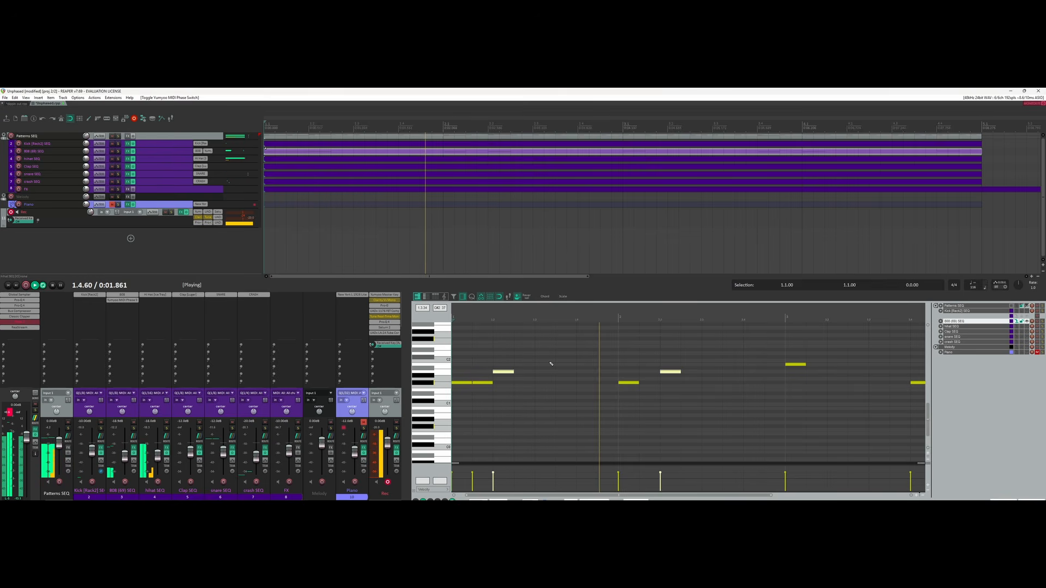
pyautogui.press('space')
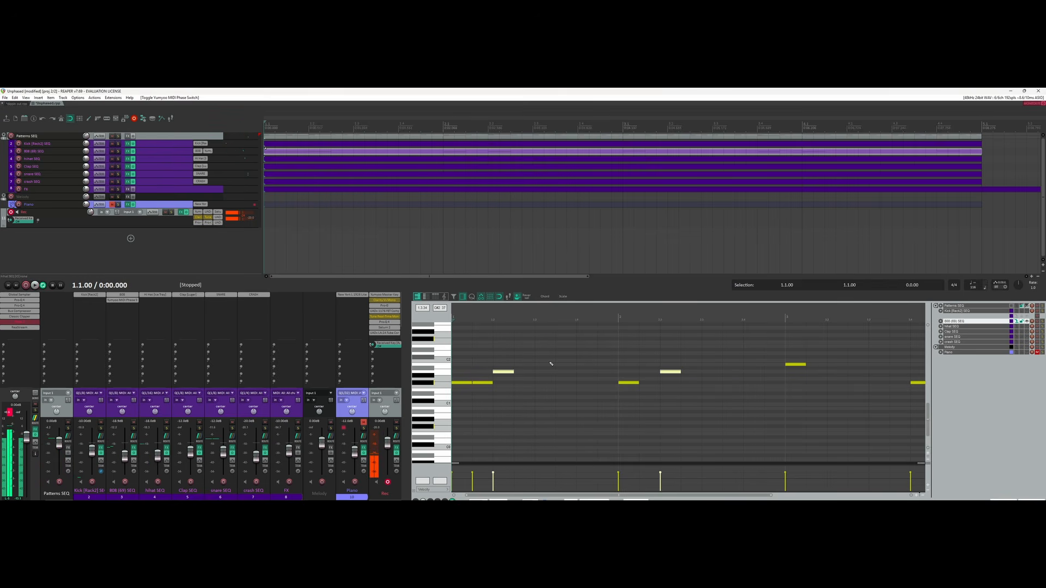
pyautogui.press('z')
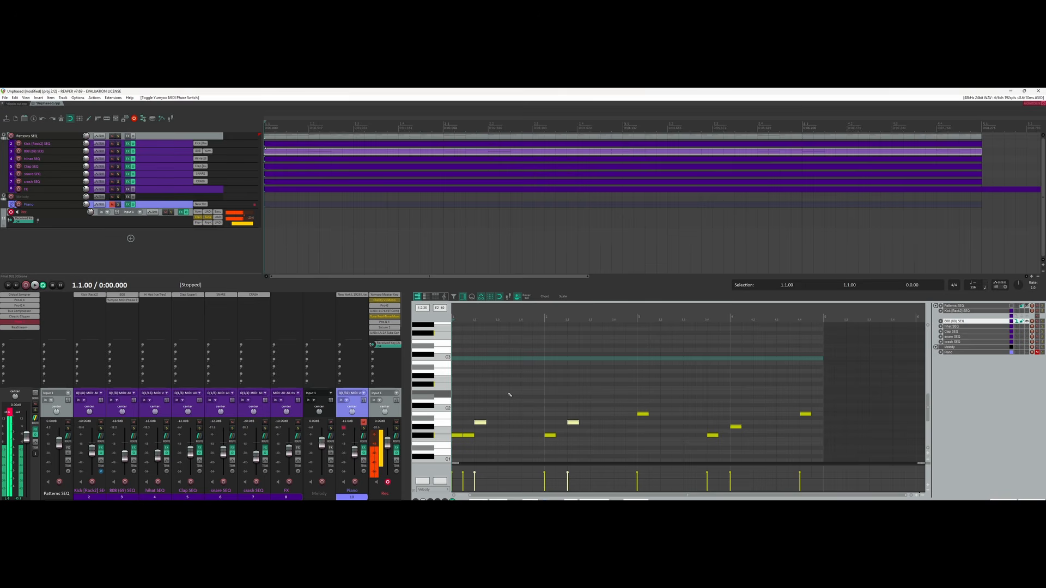